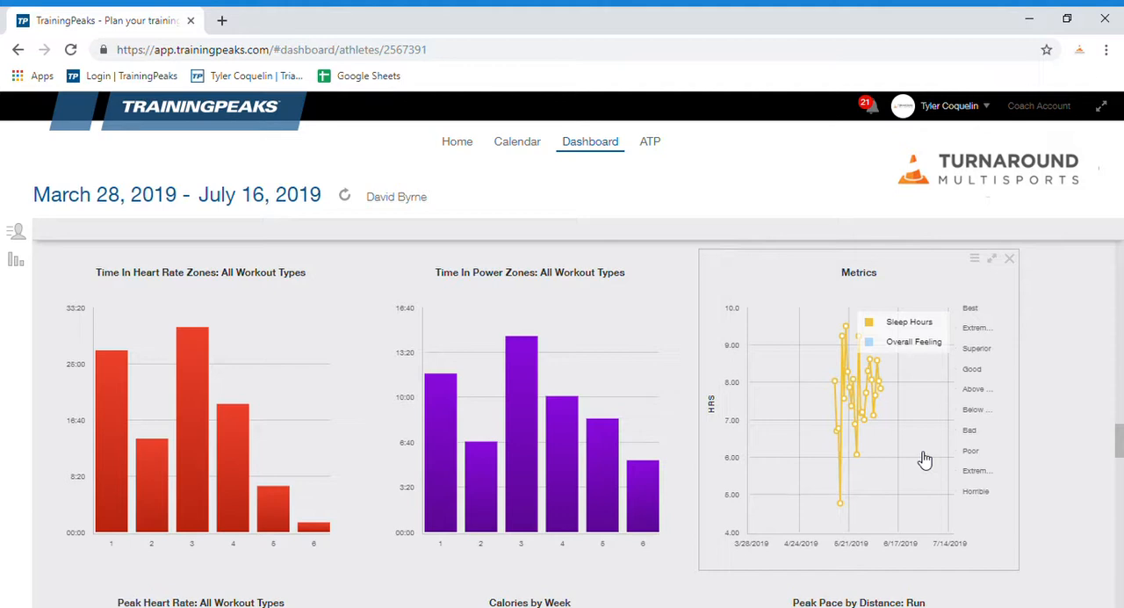
Step: Examine the sleep hours metrics, weekly calories and run peak pace by distance charts on the athlete's dashboard
mouse_move(852, 506)
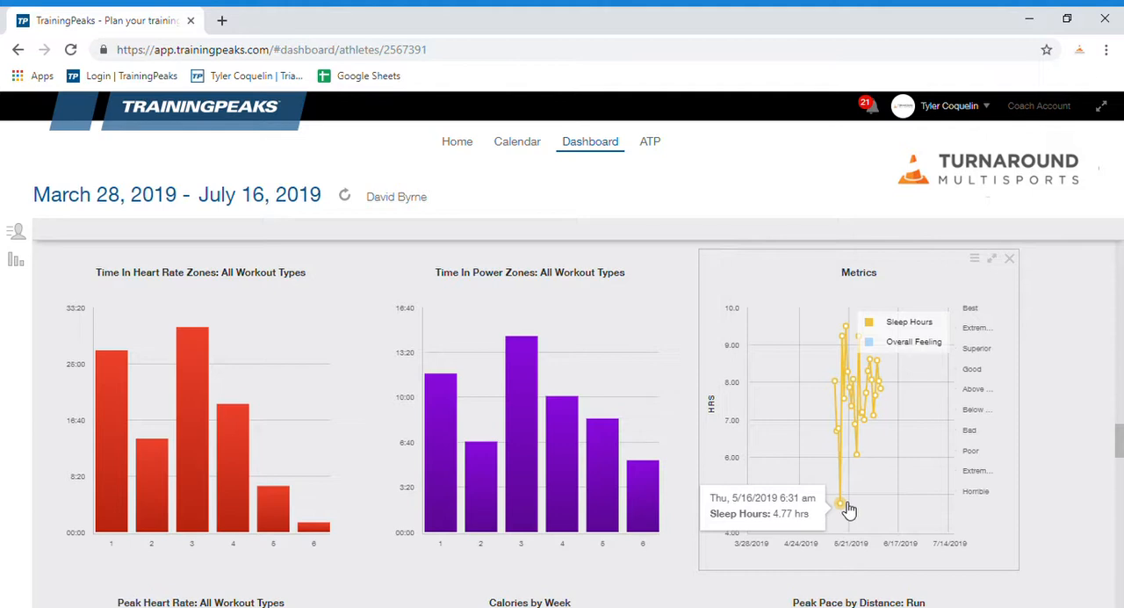
mouse_move(863, 457)
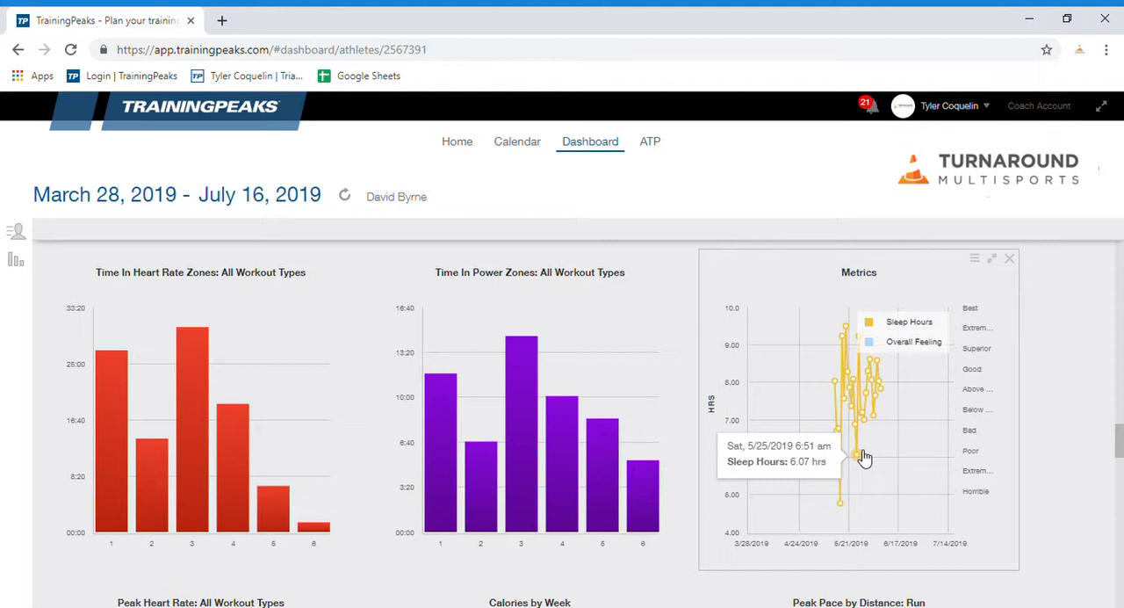
scroll(1045, 443, "down", 3)
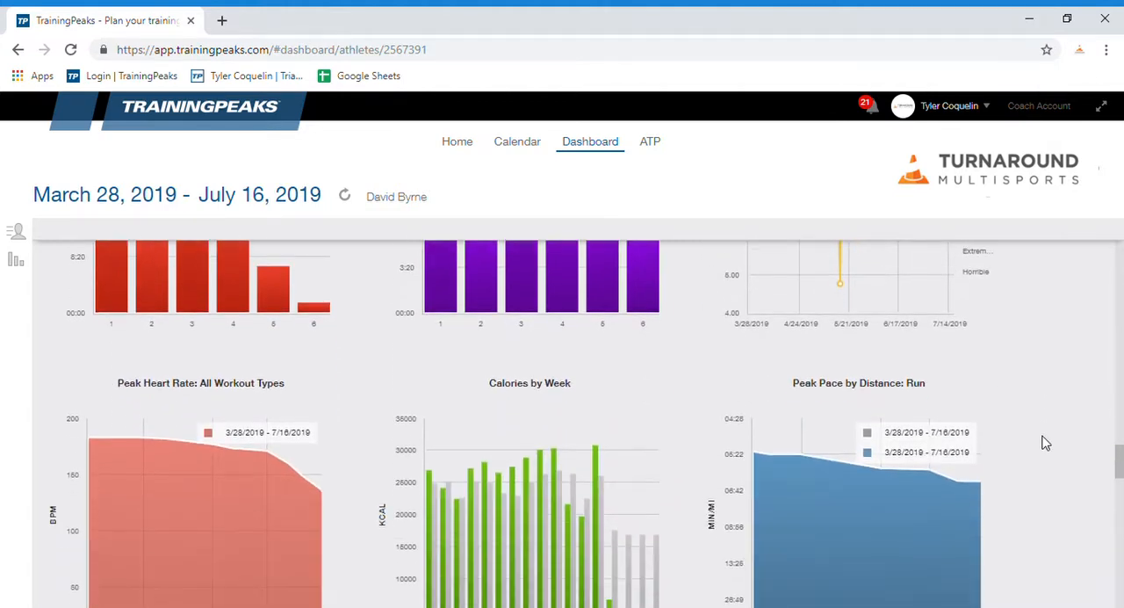
scroll(1045, 444, "down", 1)
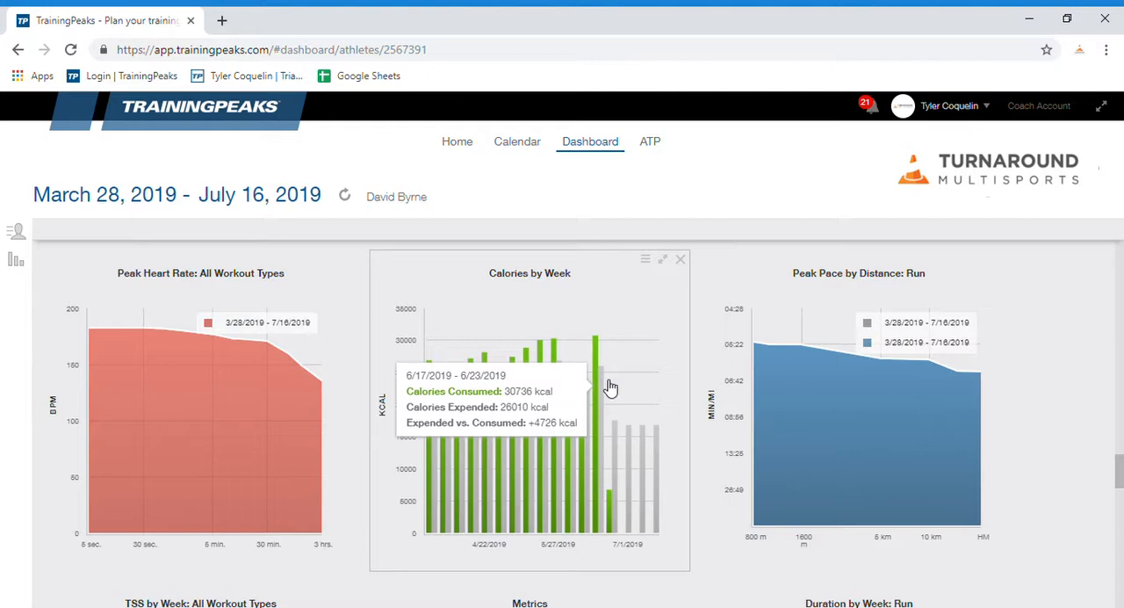
scroll(1066, 411, "down", 1)
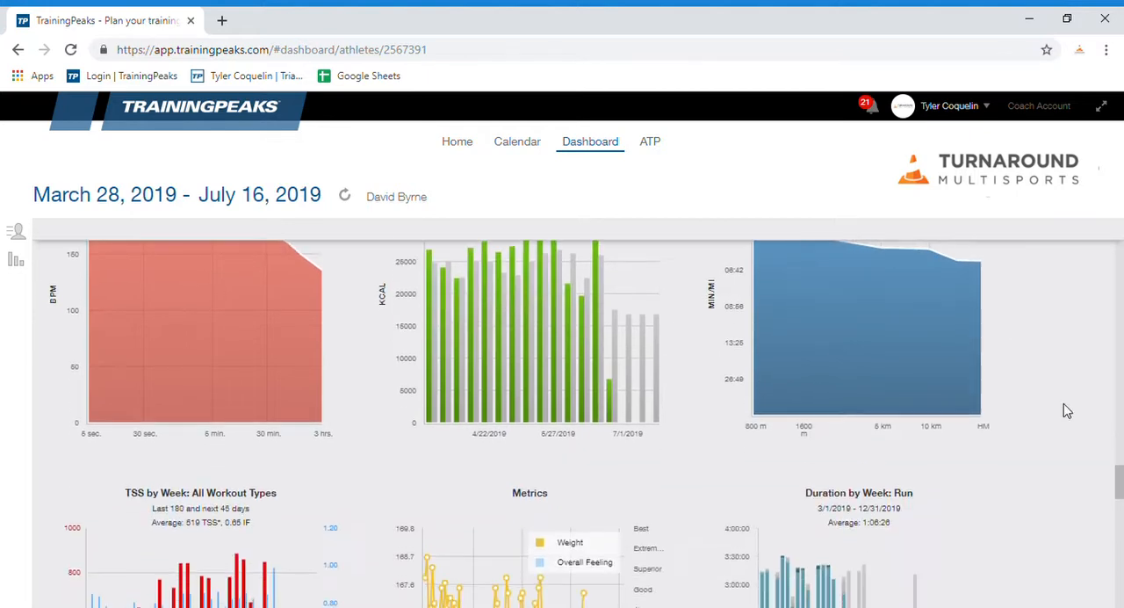
scroll(1067, 411, "up", 1)
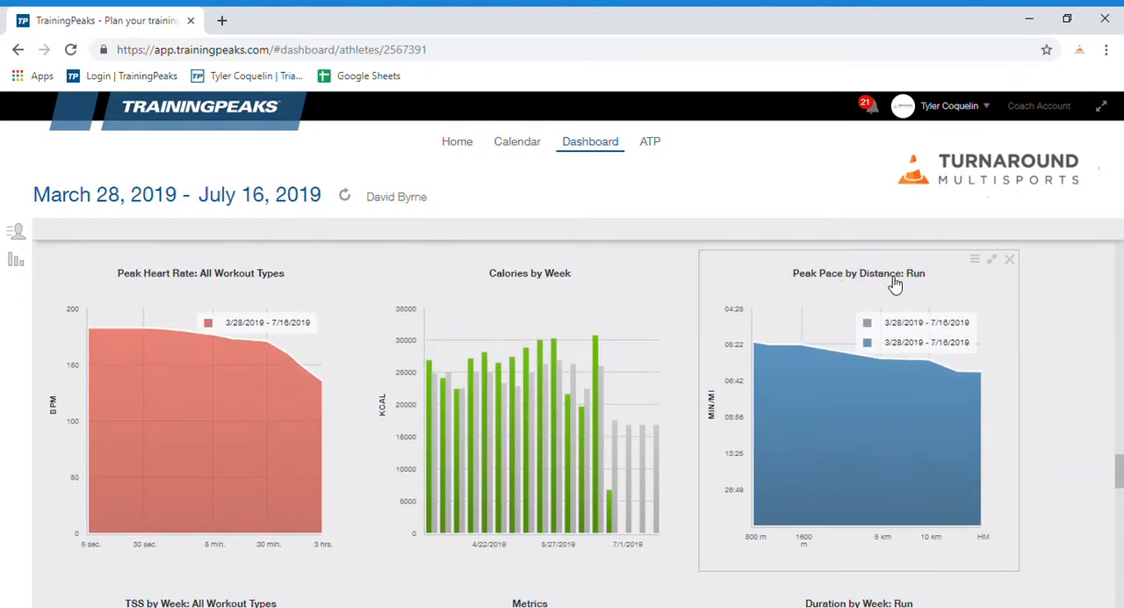
mouse_move(915, 374)
Step: Review the weekly TSS for all workout types, the cycling power profile and the Run ONLY chart
scroll(1072, 441, "down", 3)
scroll(1071, 441, "down", 1)
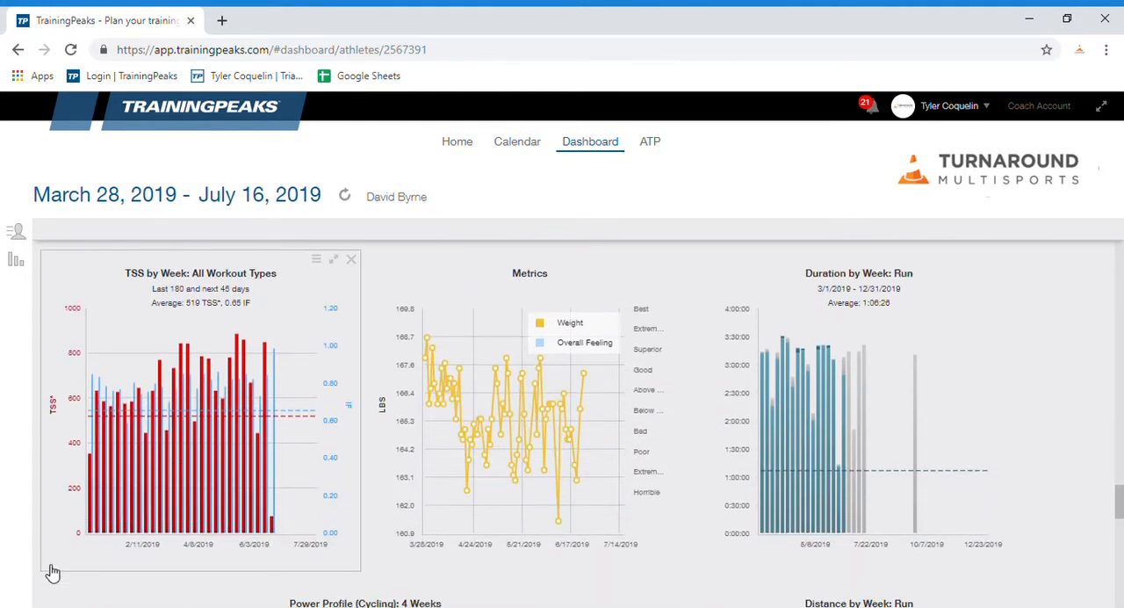
mouse_move(289, 418)
mouse_move(271, 365)
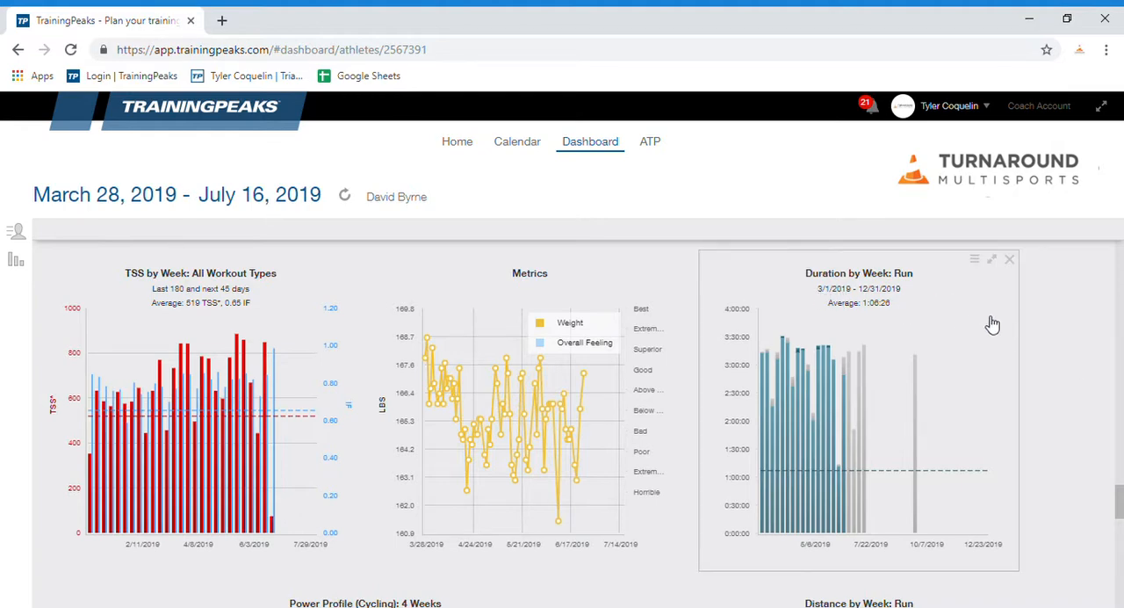
scroll(1049, 361, "down", 4)
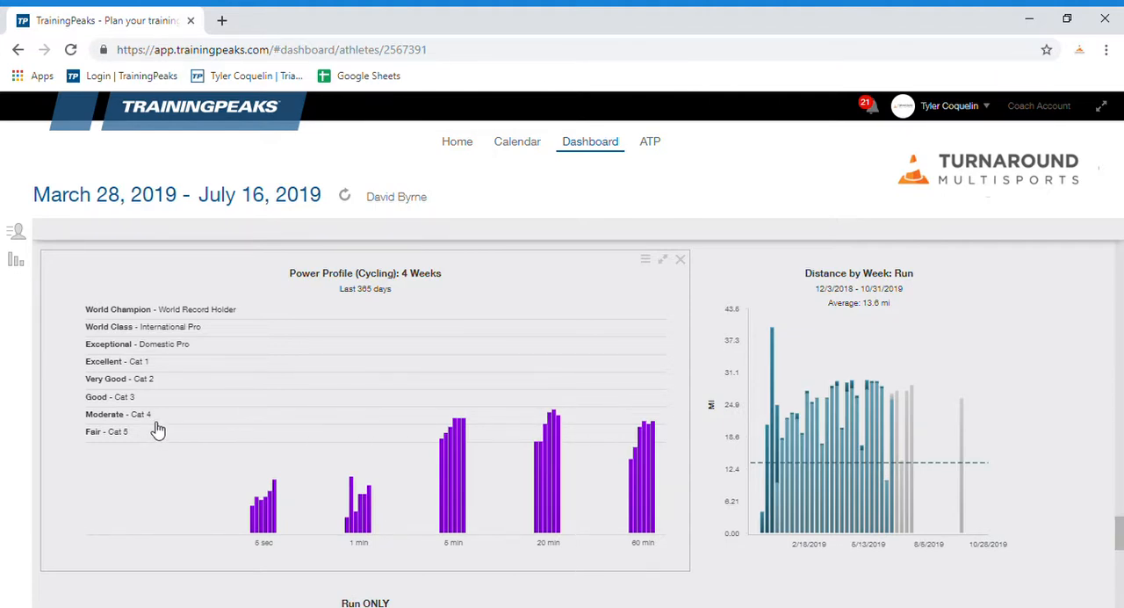
scroll(157, 432, "down", 4)
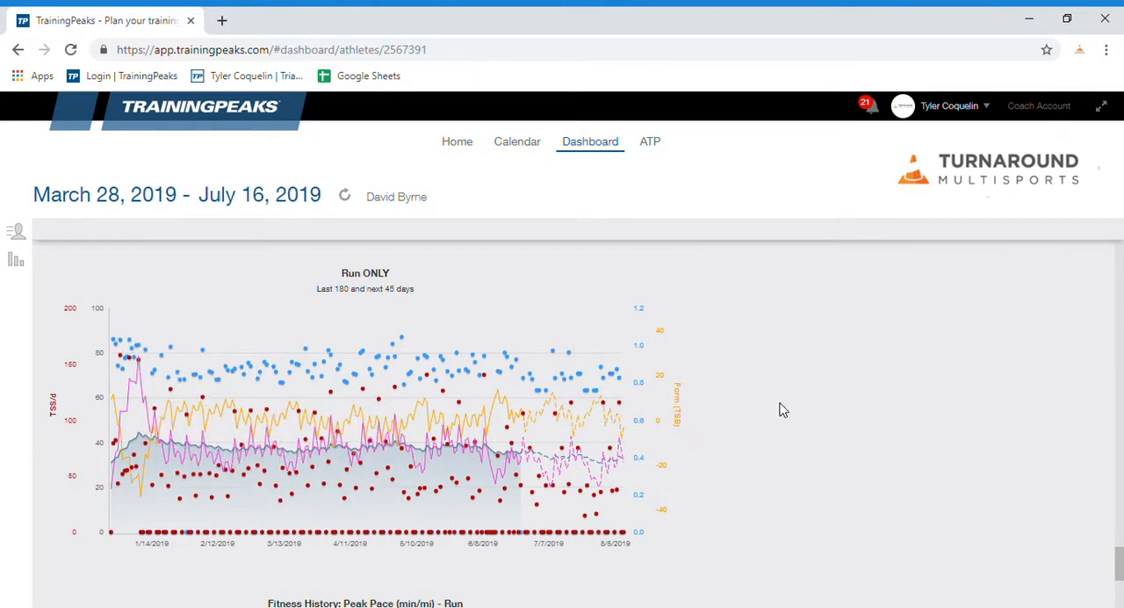
Step: Examine the run peak pace fitness history table from the recent weeks back to June '18
scroll(781, 408, "down", 3)
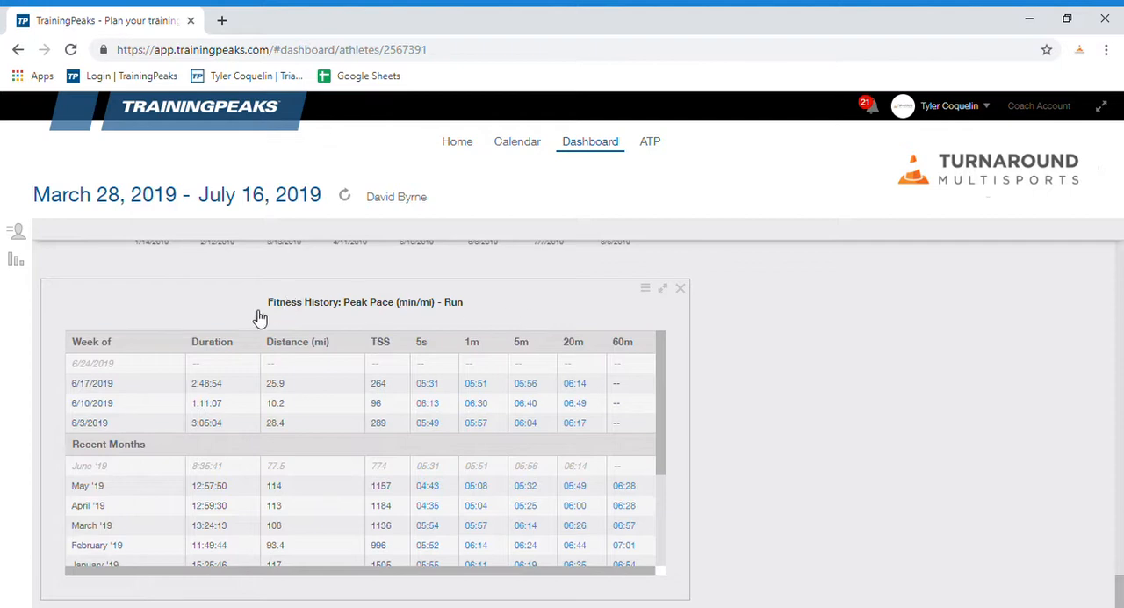
scroll(553, 452, "down", 3)
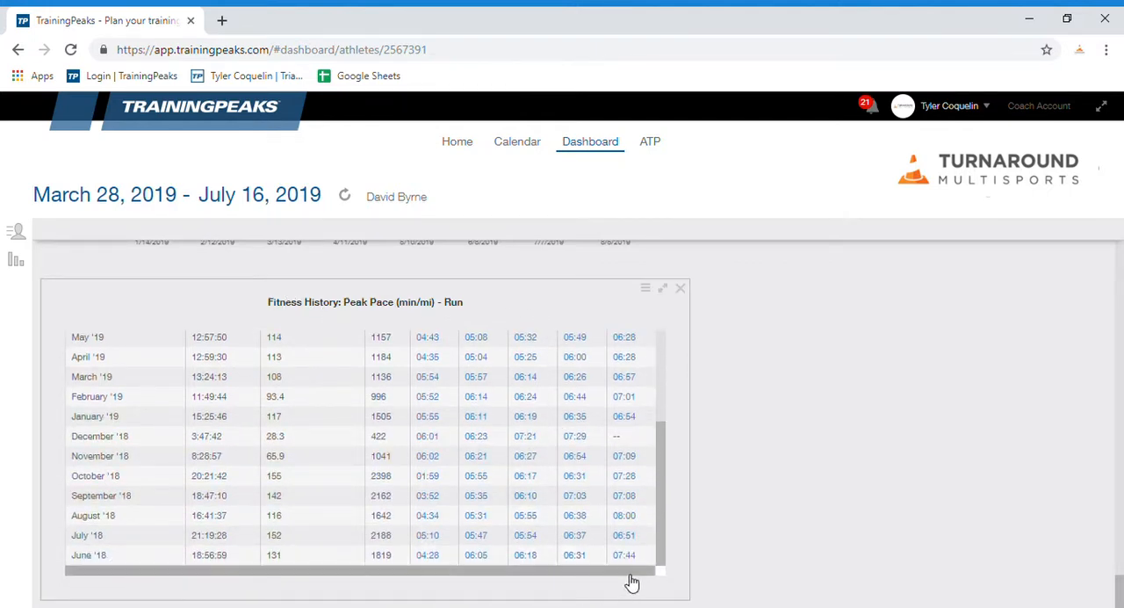
scroll(620, 550, "up", 3)
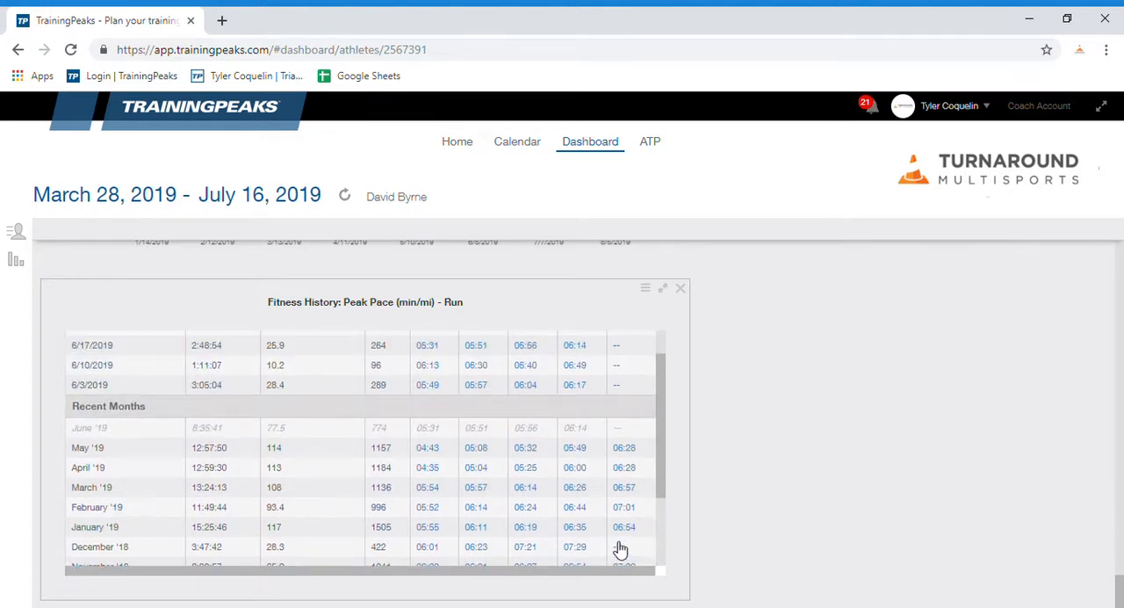
scroll(625, 465, "up", 2)
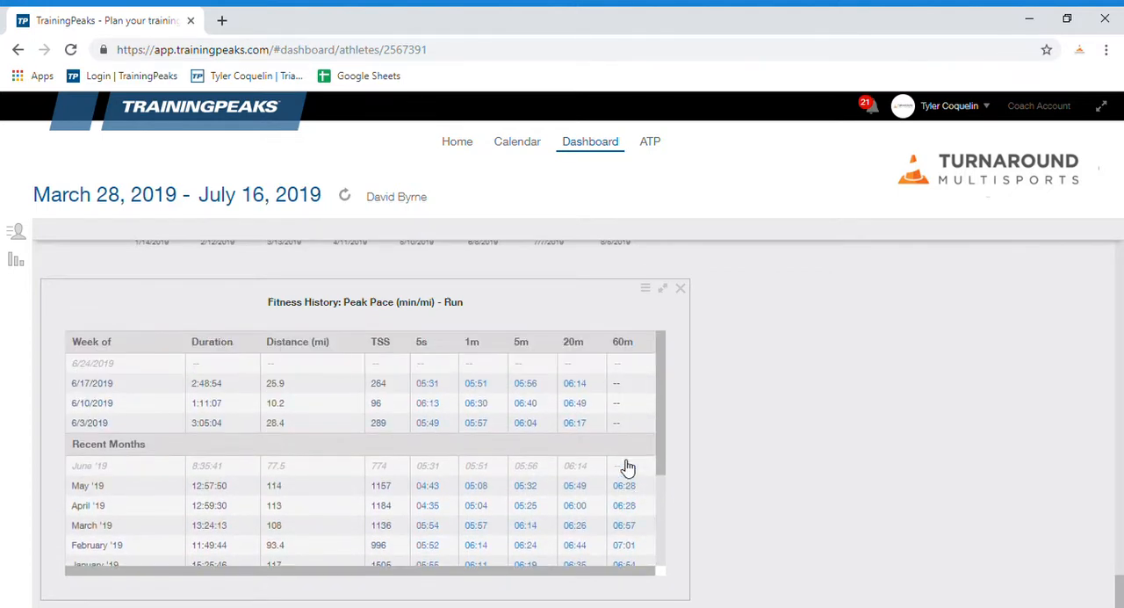
scroll(628, 467, "down", 5)
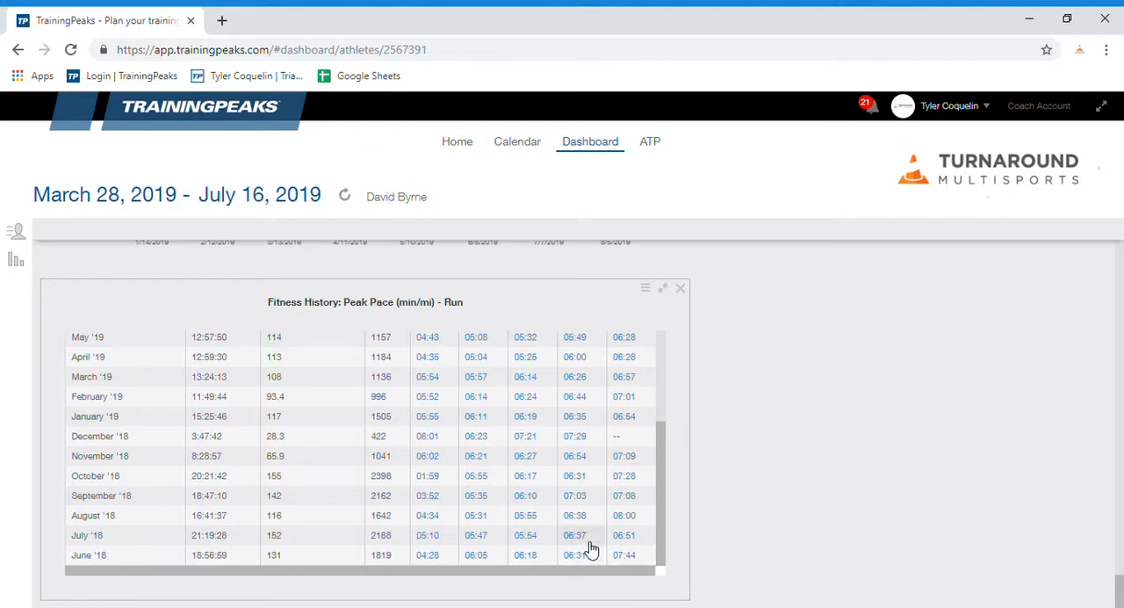
scroll(599, 548, "up", 2)
scroll(598, 549, "up", 2)
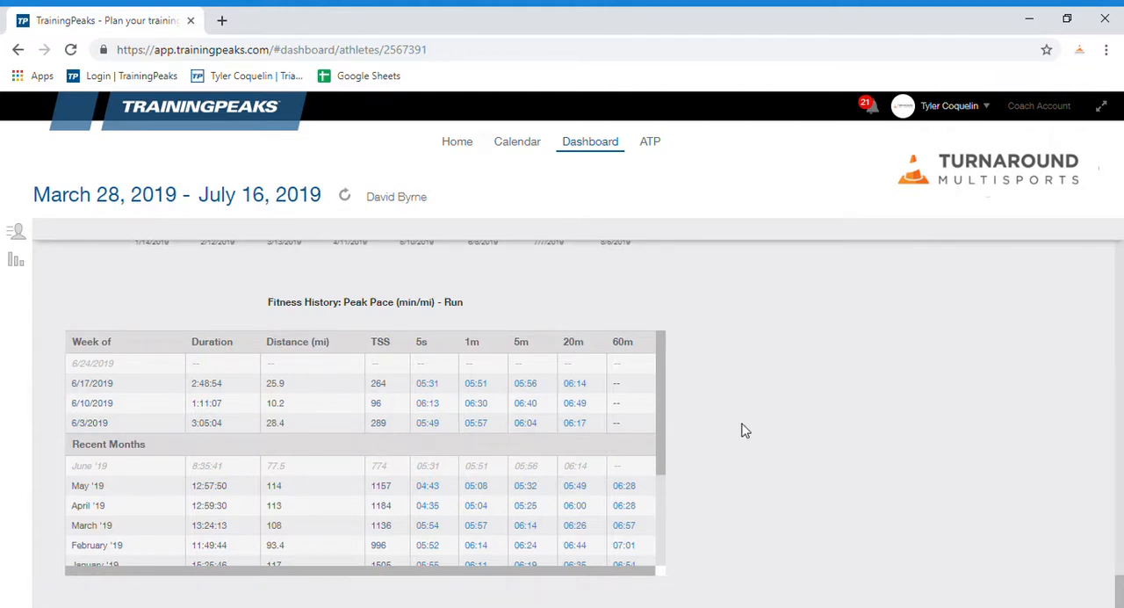
Step: Open the settings of the ATP 2020 annual training plan and set the Philadelphia Marathon to Run (2+ hrs) with priority C
left_click(652, 148)
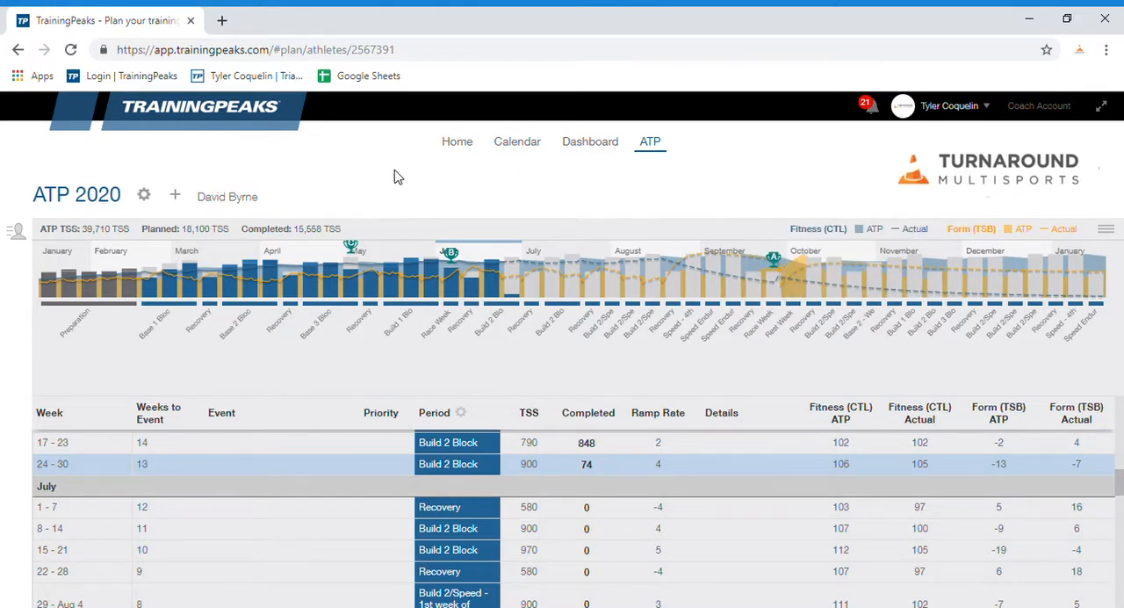
left_click(146, 197)
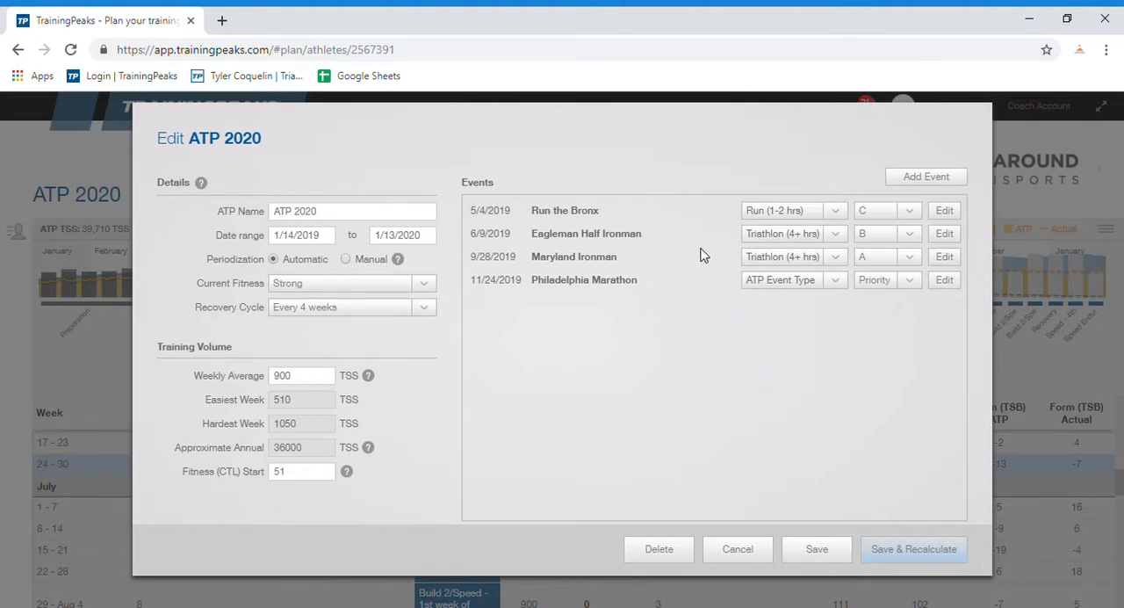
left_click(891, 280)
left_click(880, 339)
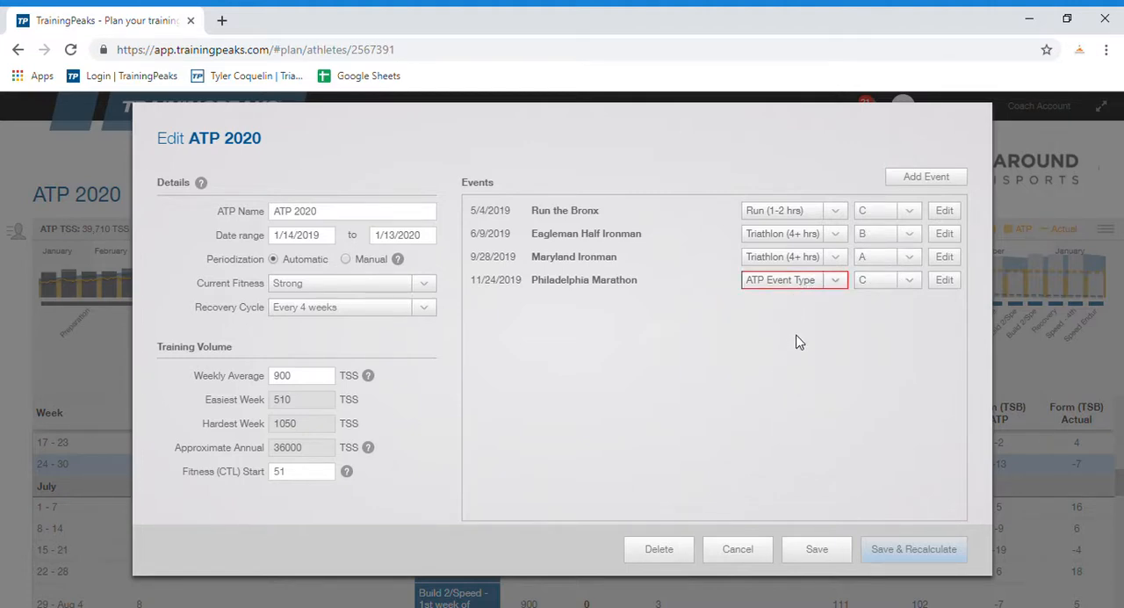
Step: Edit the Philadelphia Marathon event, setting its ATP event type to Run (2+ hrs) and its priority to C
left_click(943, 280)
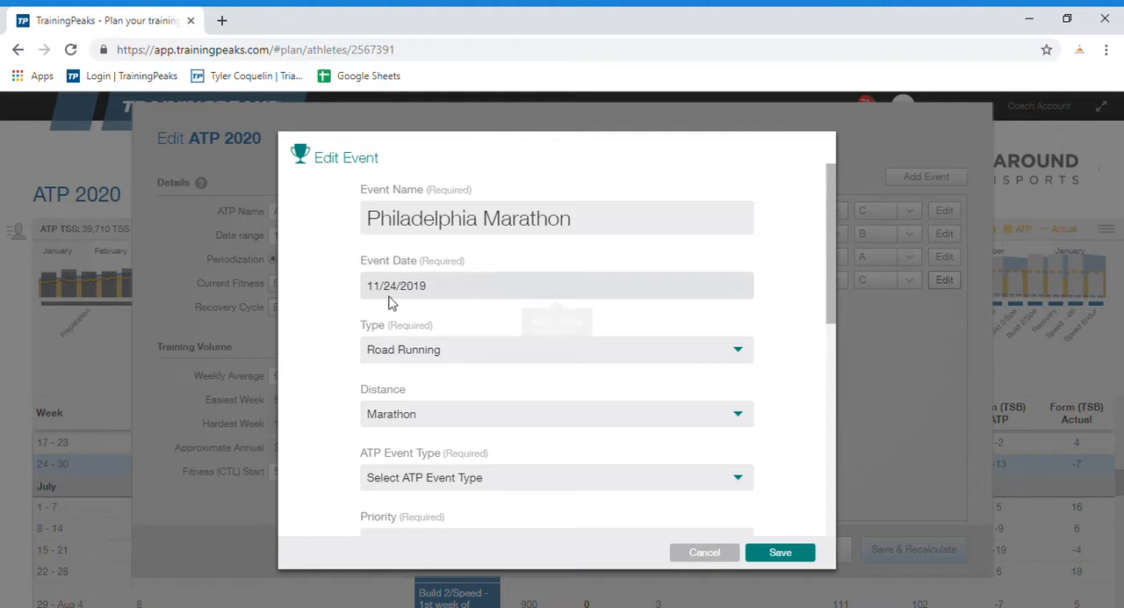
scroll(470, 347, "down", 2)
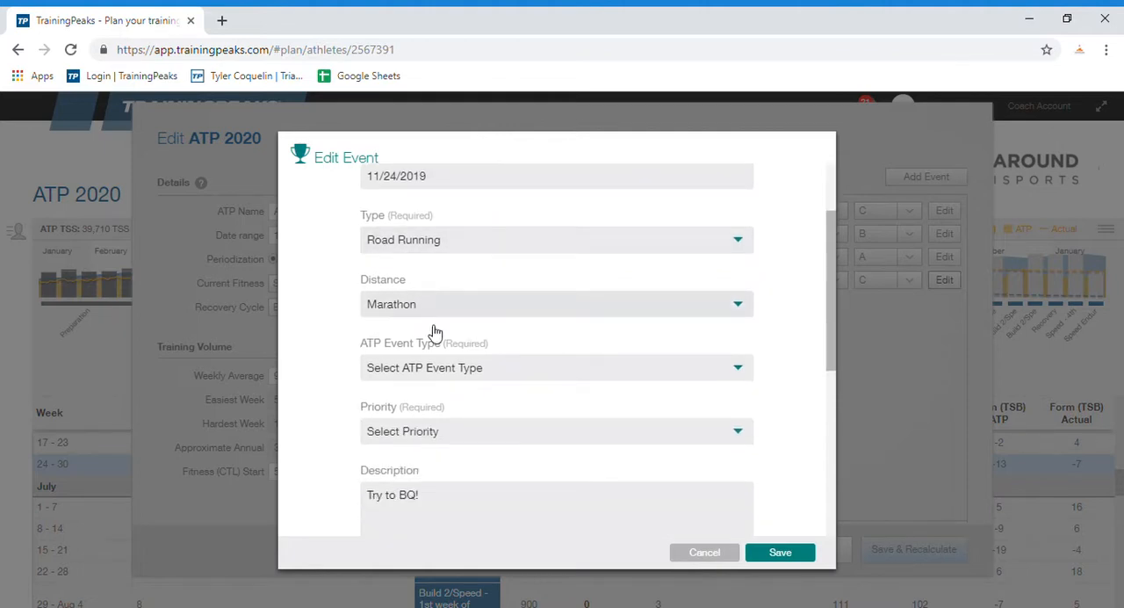
left_click(492, 367)
left_click(423, 436)
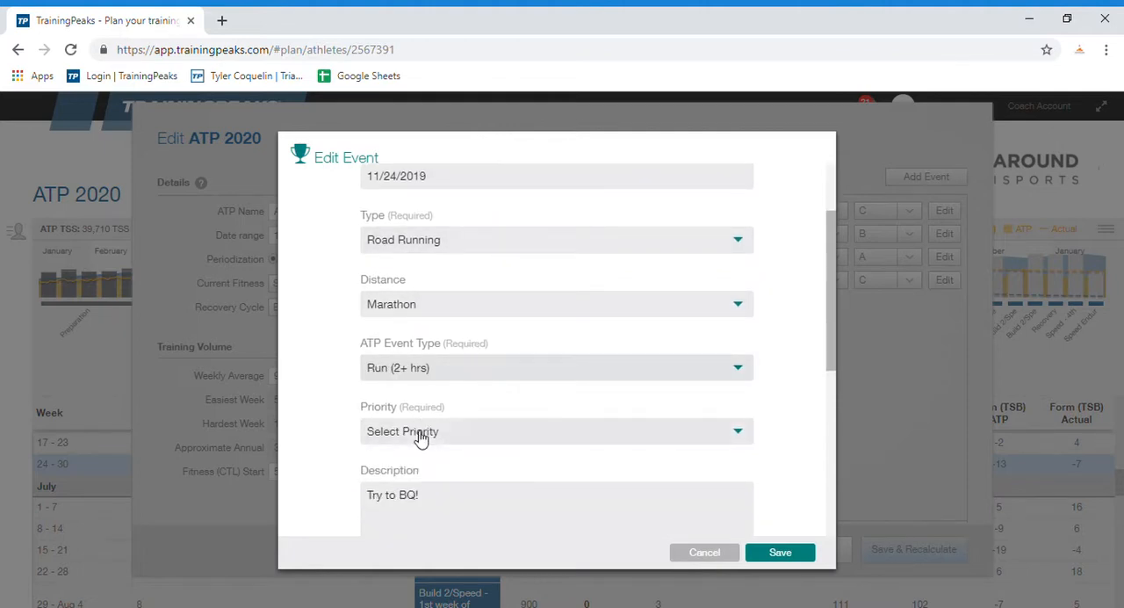
left_click(397, 436)
left_click(395, 502)
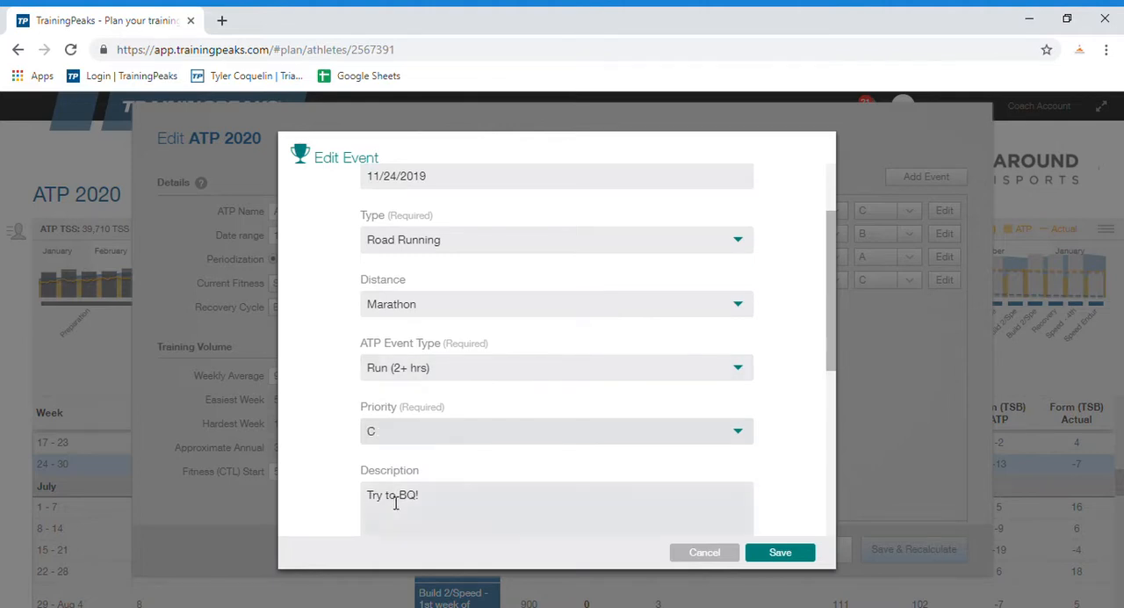
Step: Check the marathon's description, save the event and close its summary, and save the ATP 2020 plan without recalculating
scroll(514, 347, "down", 1)
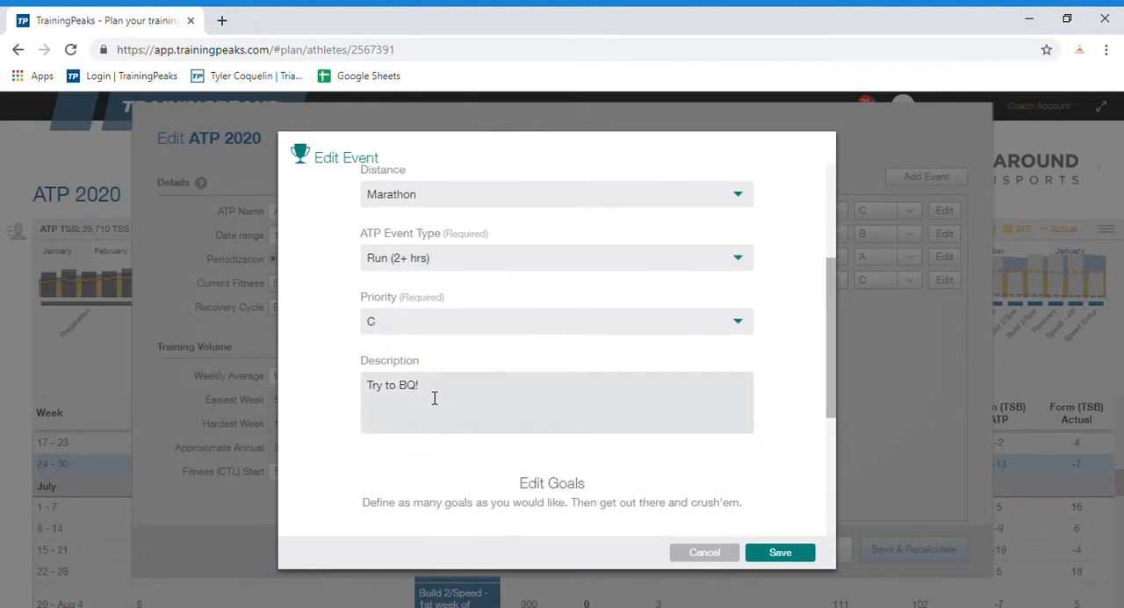
left_click_drag(434, 396, 356, 397)
left_click(396, 407)
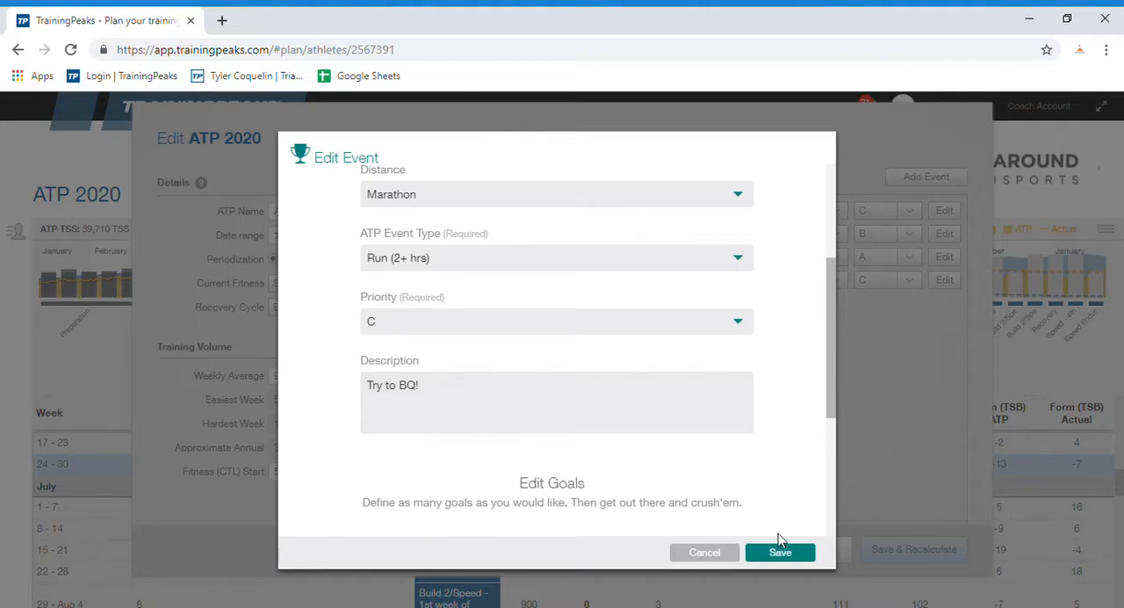
left_click(784, 552)
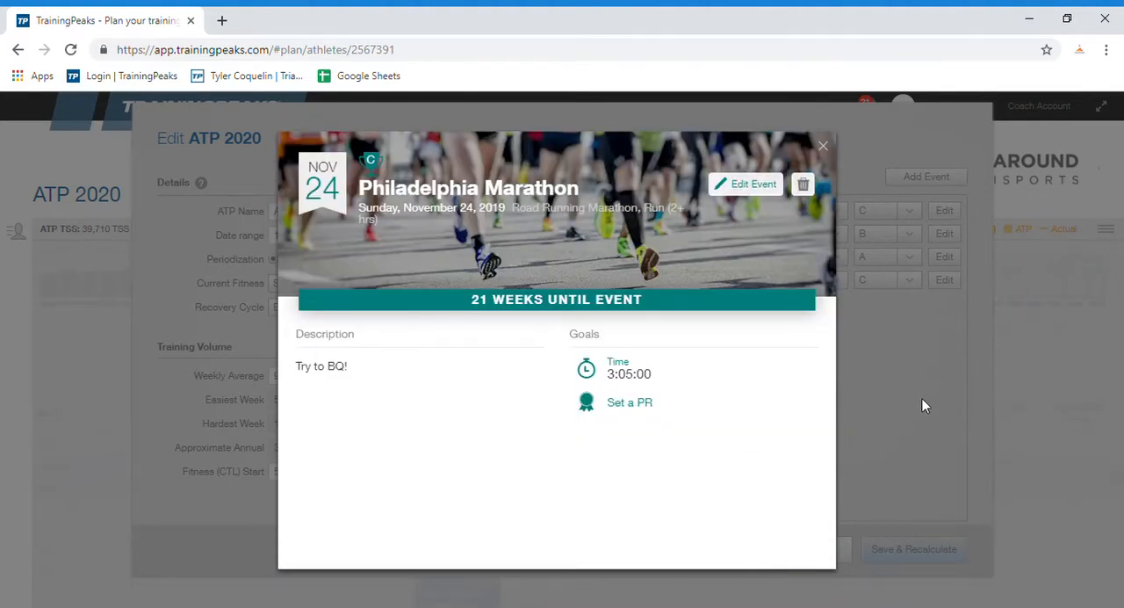
left_click(924, 406)
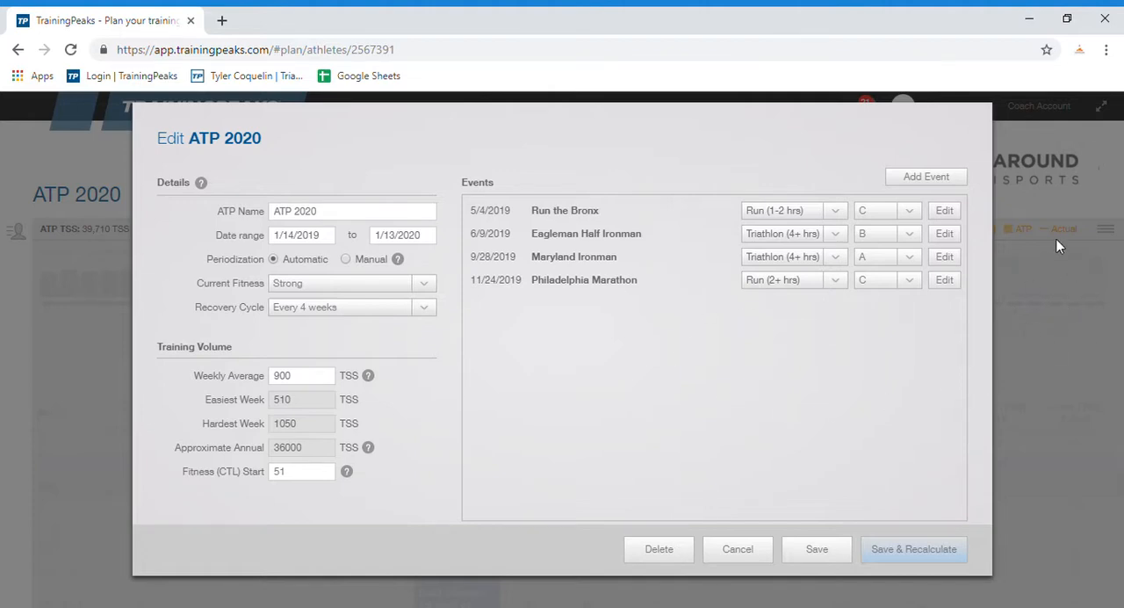
left_click(818, 550)
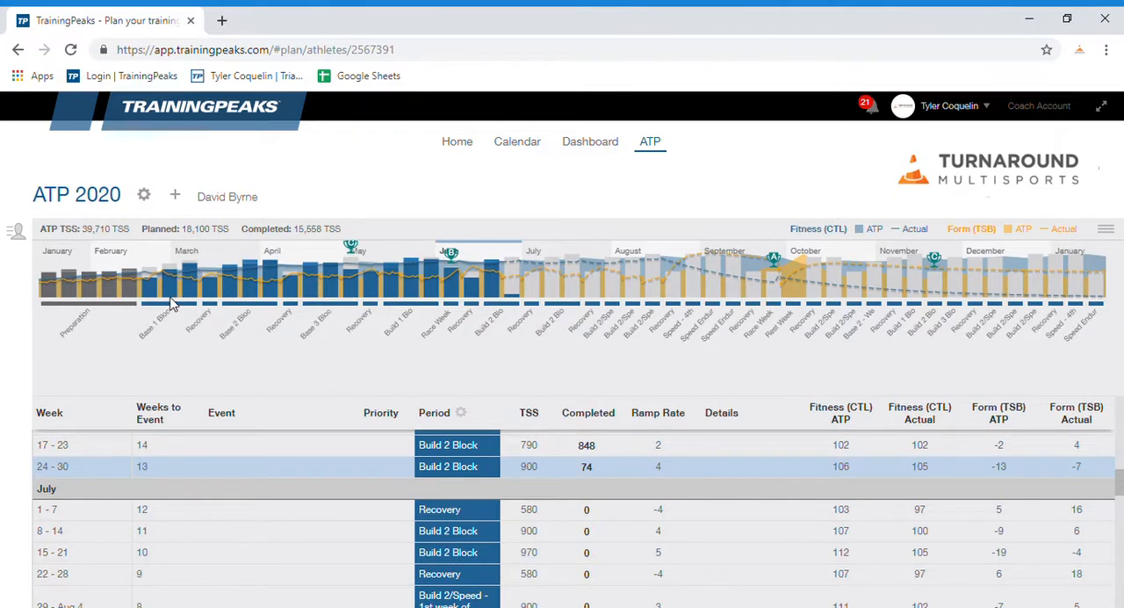
Step: Inspect the plan chart's weekly fitness and form details around the June half Ironman and check the July 1-7 week's period
mouse_move(496, 277)
mouse_move(325, 297)
mouse_move(406, 277)
mouse_move(465, 261)
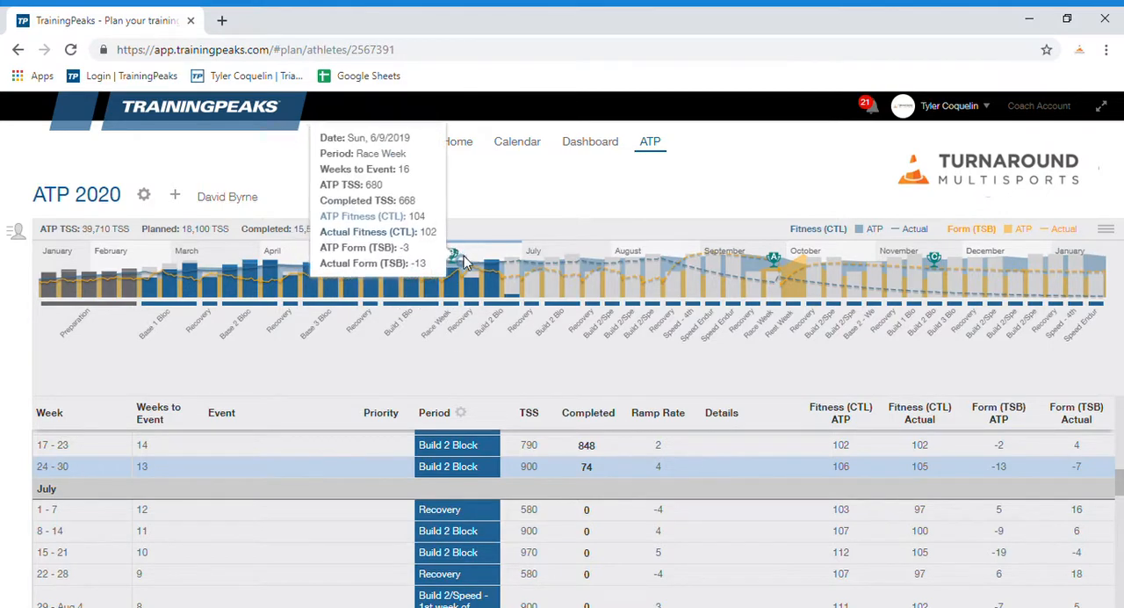
mouse_move(428, 259)
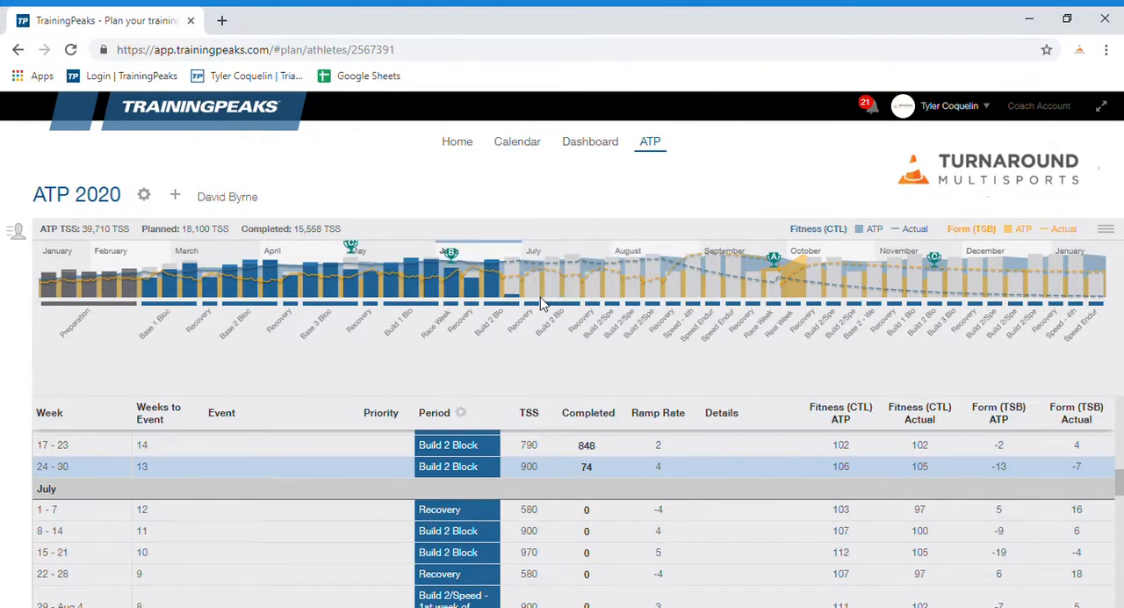
mouse_move(553, 289)
left_click(438, 511)
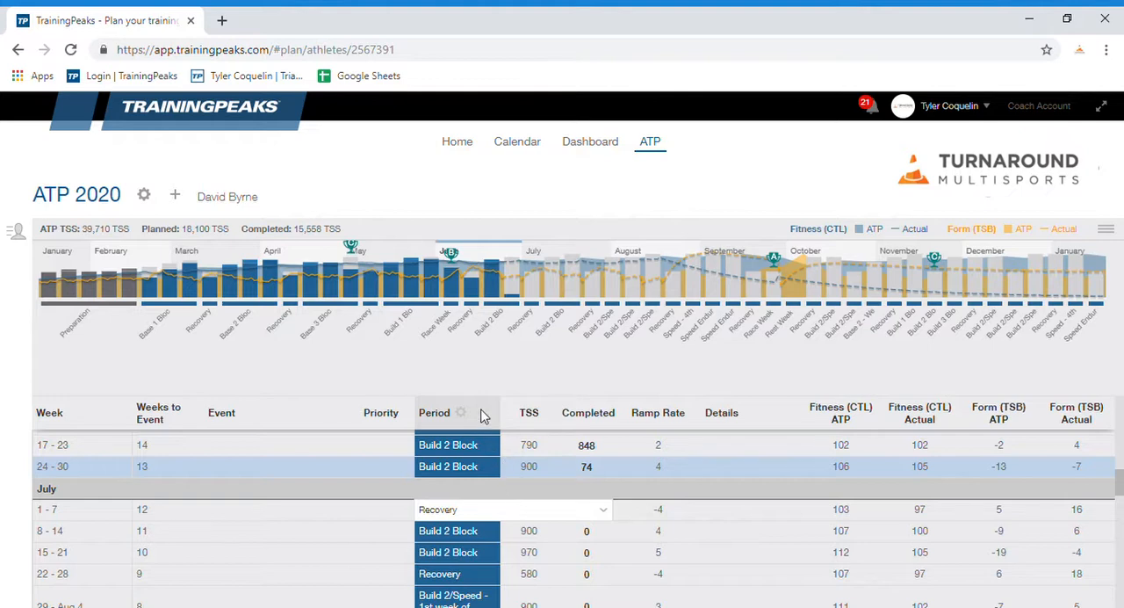
left_click(363, 528)
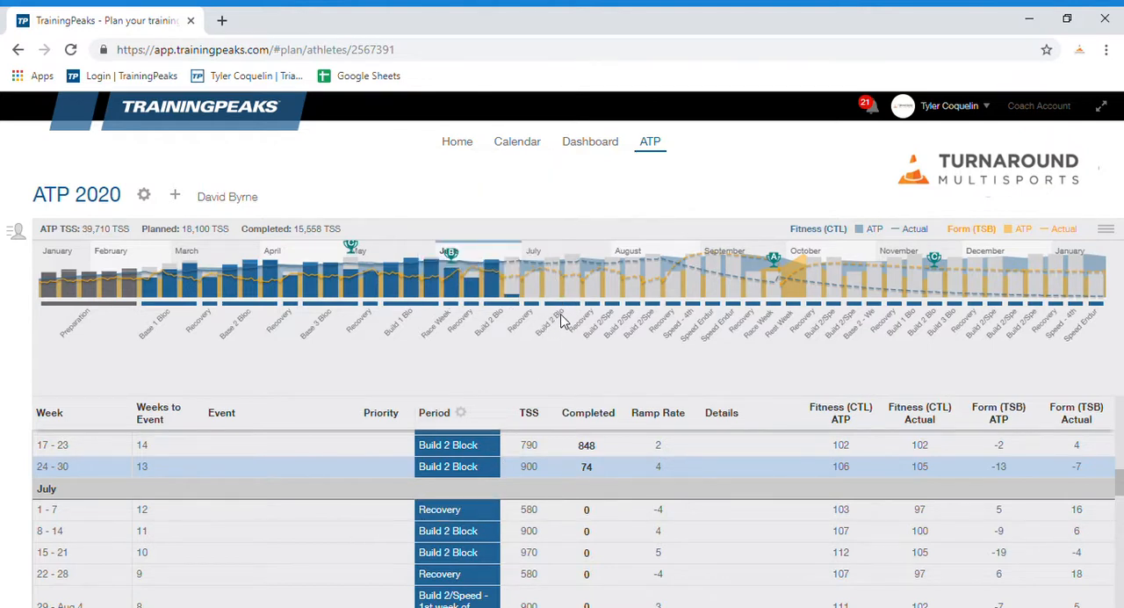
Step: Examine the planned training weeks from July through the Maryland Ironman race week in the chart and the weekly table
mouse_move(552, 296)
scroll(880, 507, "down", 5)
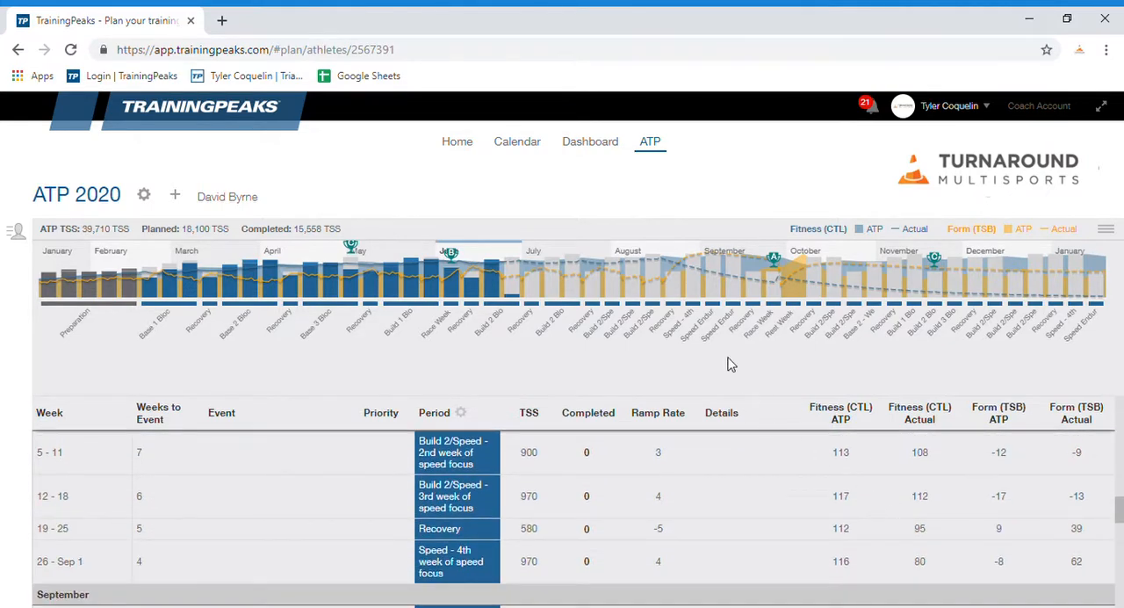
mouse_move(660, 264)
scroll(848, 525, "down", 1)
scroll(848, 525, "down", 2)
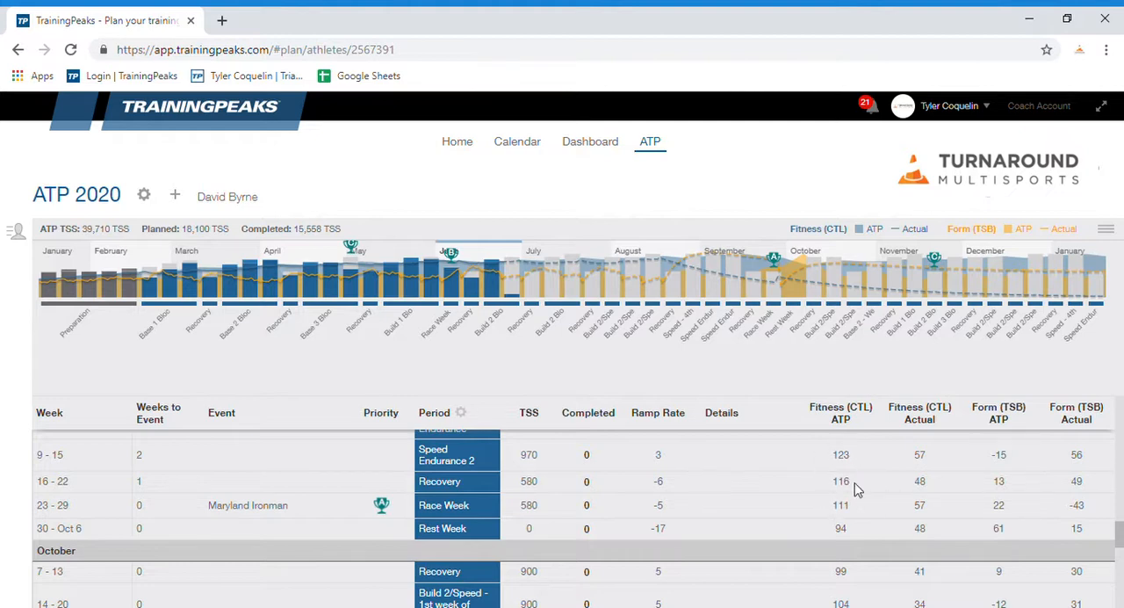
scroll(929, 490, "up", 1)
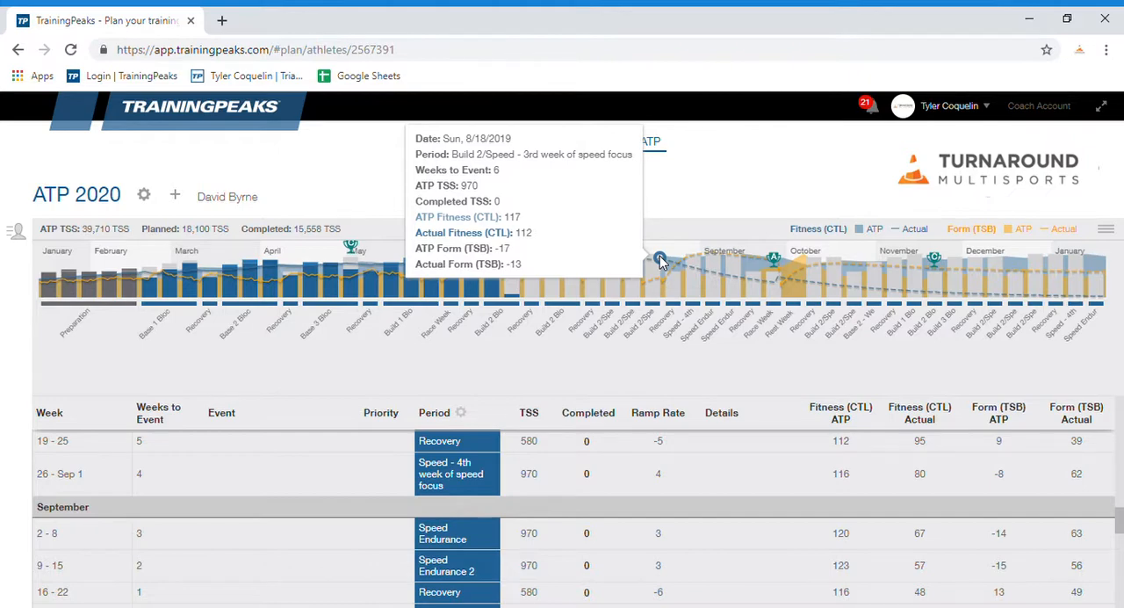
Step: Check the August to early October weeks in the plan's weekly table and open the athlete's calendar
scroll(917, 518, "up", 1)
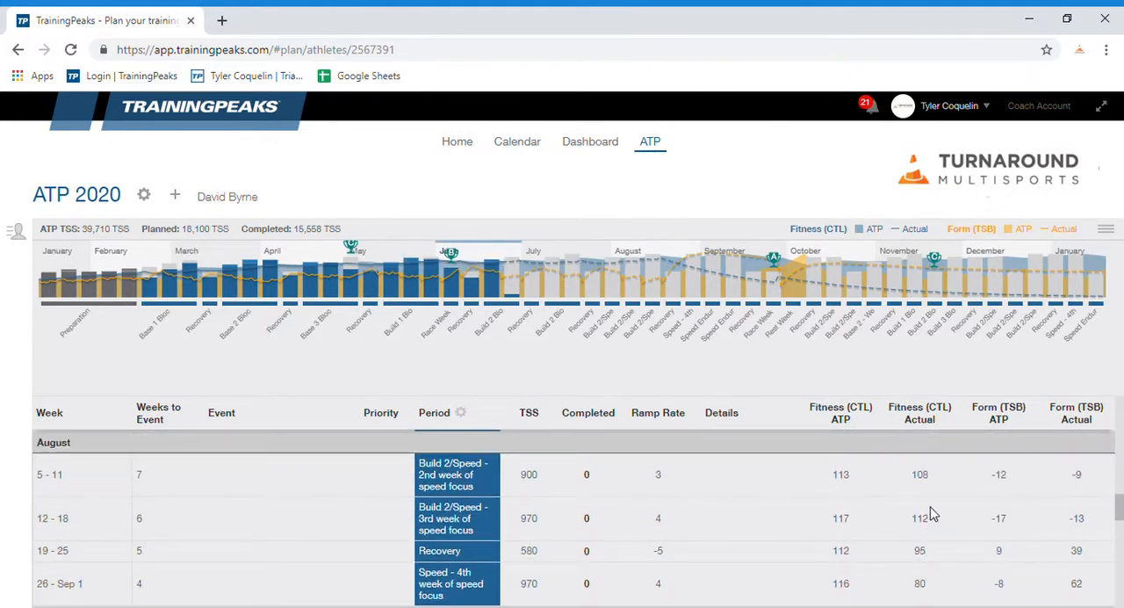
scroll(921, 524, "down", 2)
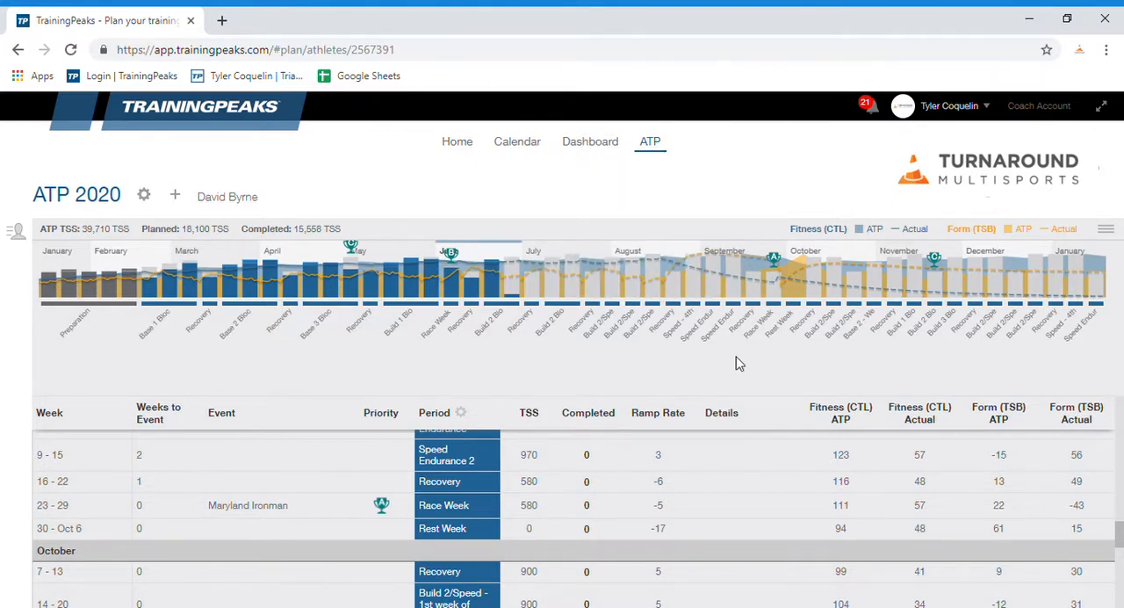
left_click(520, 143)
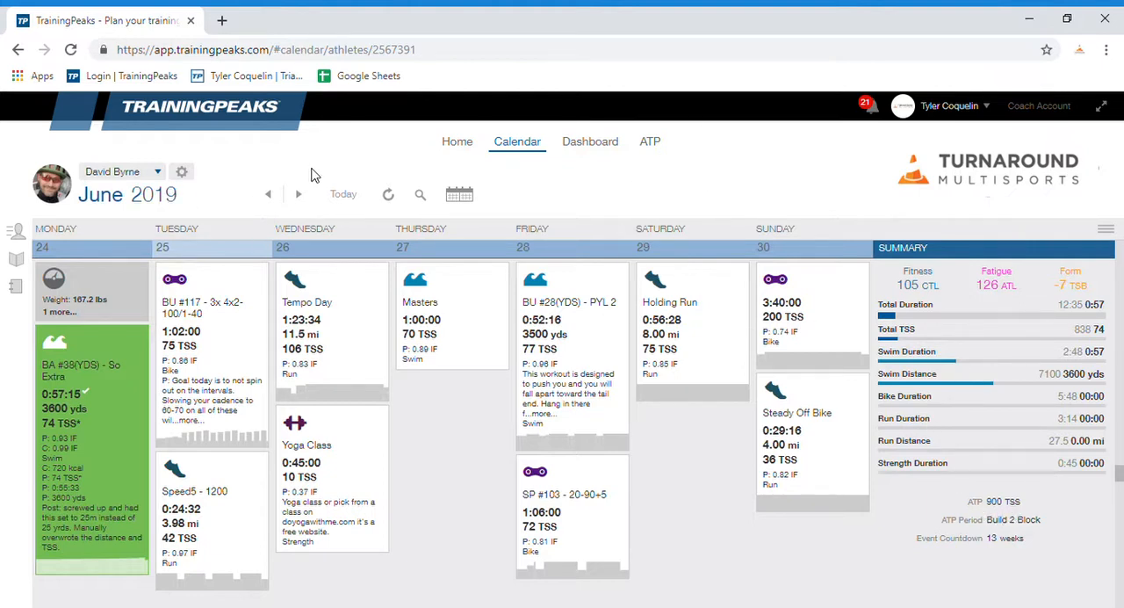
Step: Open the athlete's account settings and review the unit, coach, calendar sync, email, device, notification and data export options
left_click(183, 174)
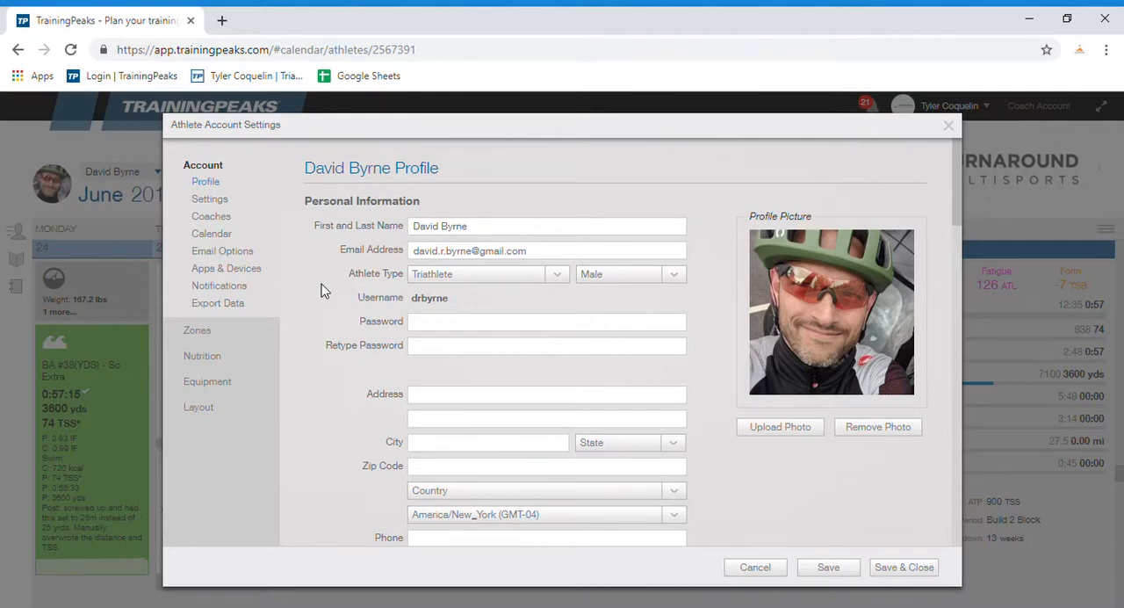
left_click(213, 199)
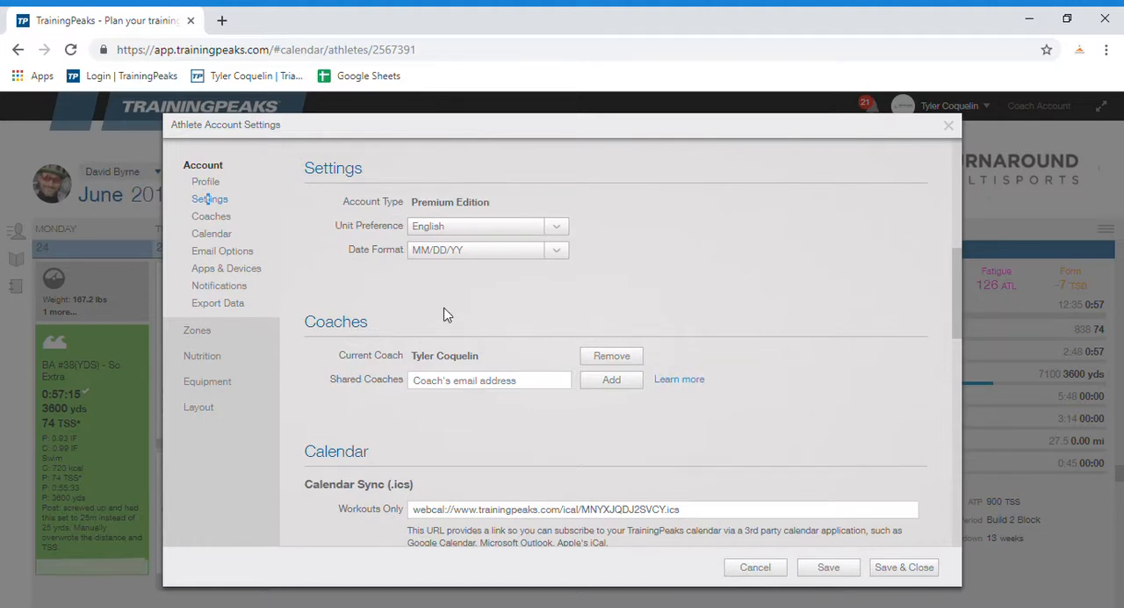
scroll(493, 319, "down", 1)
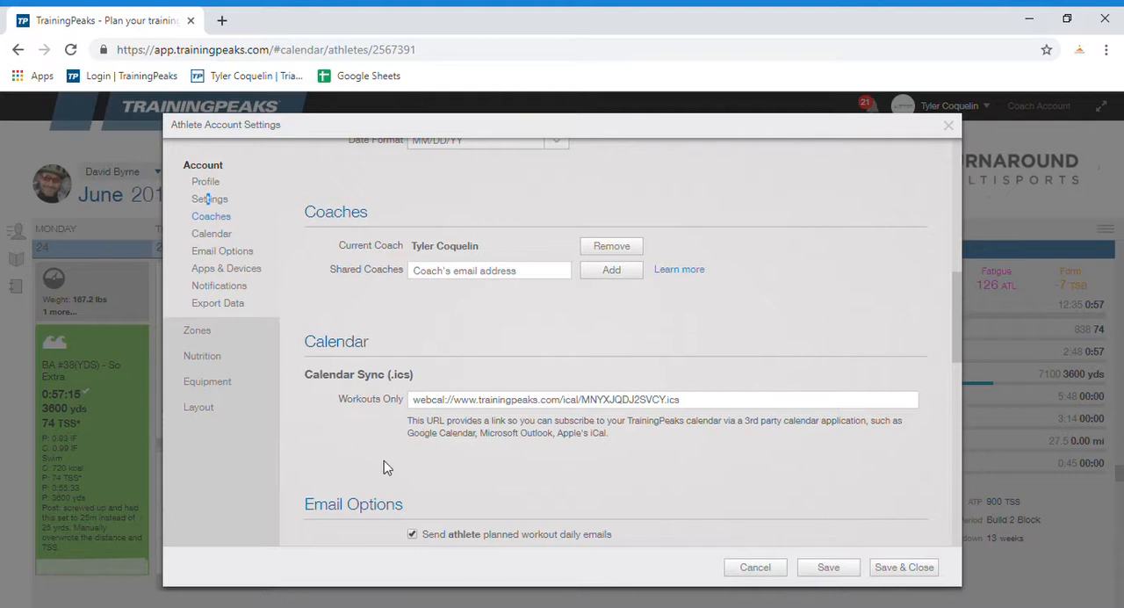
scroll(351, 474, "down", 1)
scroll(459, 383, "down", 1)
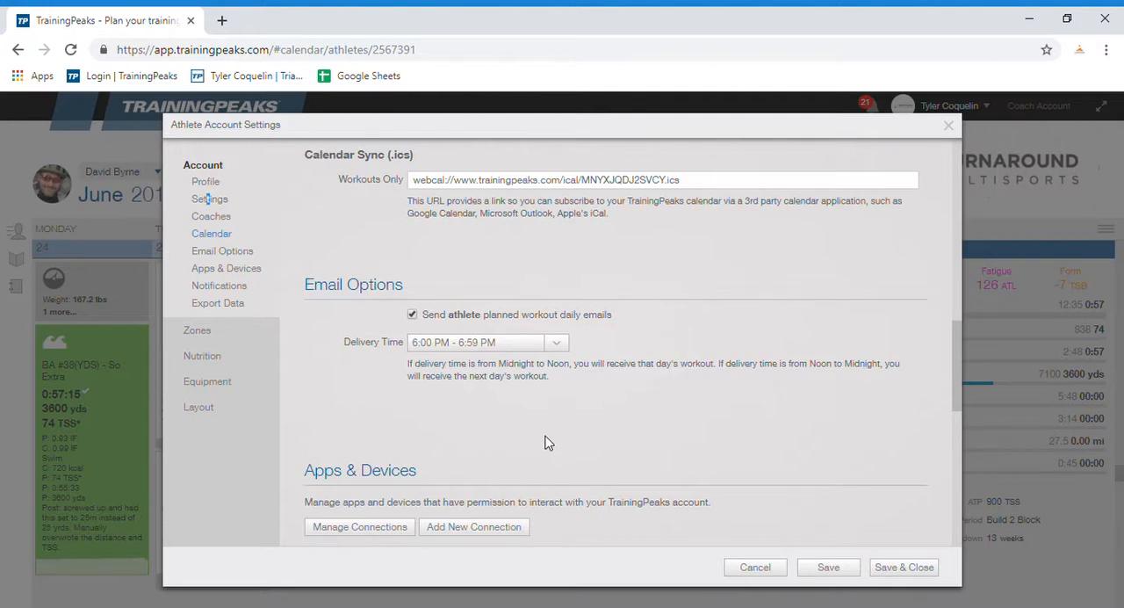
scroll(547, 442, "down", 1)
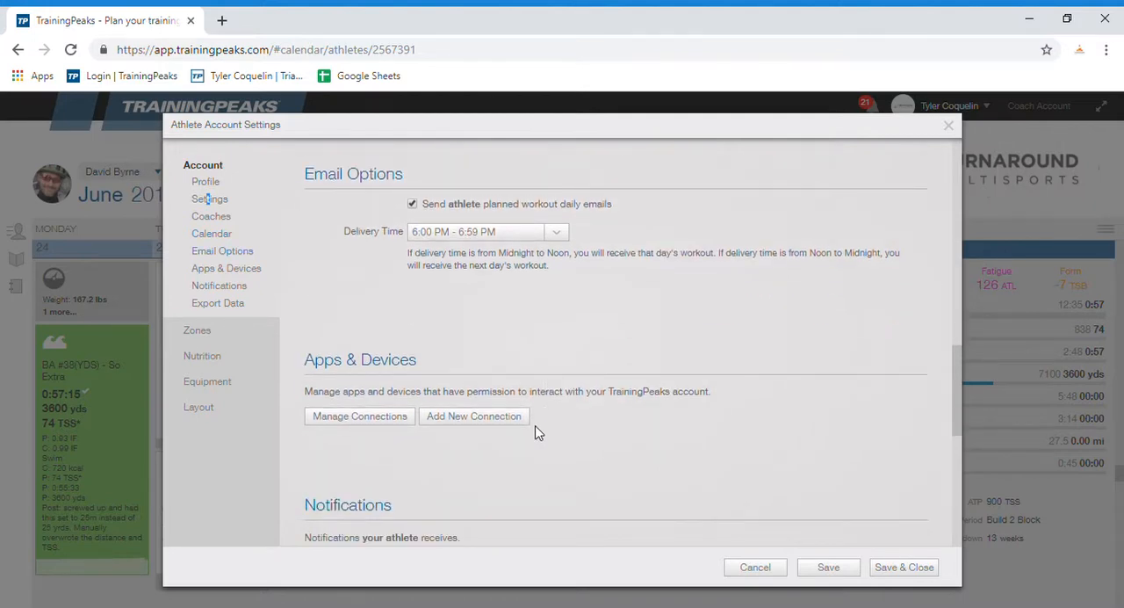
scroll(538, 432, "down", 2)
scroll(538, 431, "down", 1)
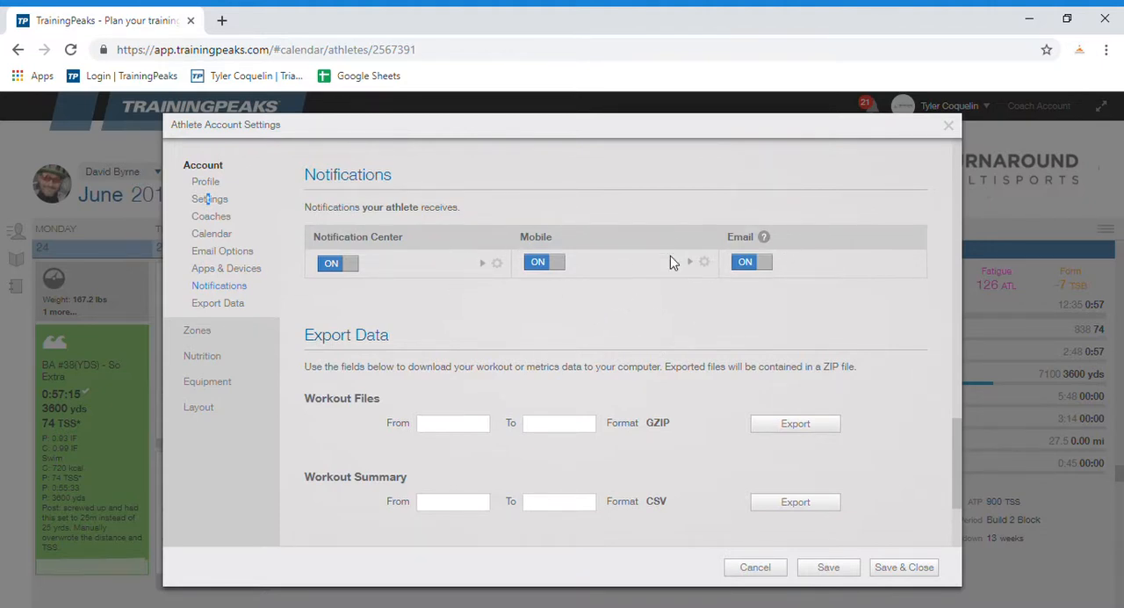
Step: Open the athlete's zone settings and examine the default and bike heart rate thresholds and zones
left_click(198, 331)
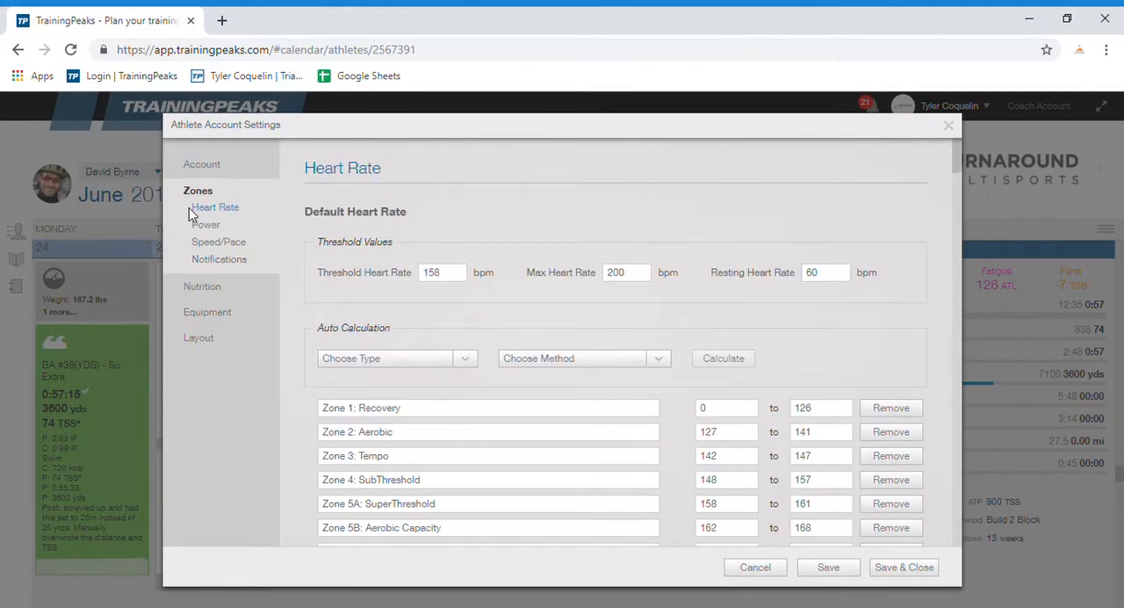
scroll(439, 274, "down", 2)
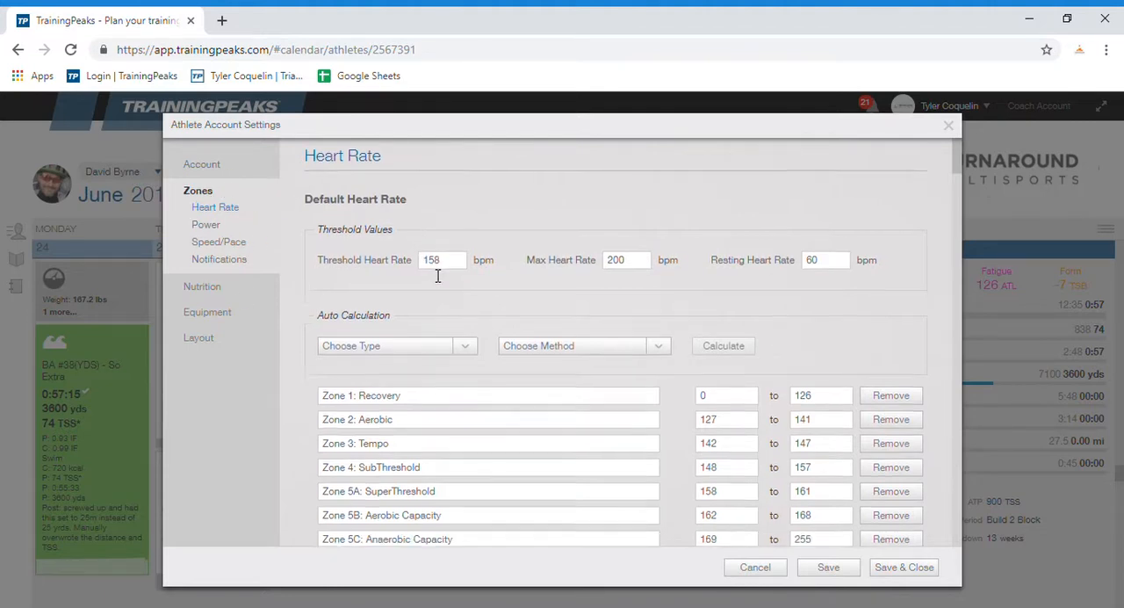
scroll(442, 255, "up", 2)
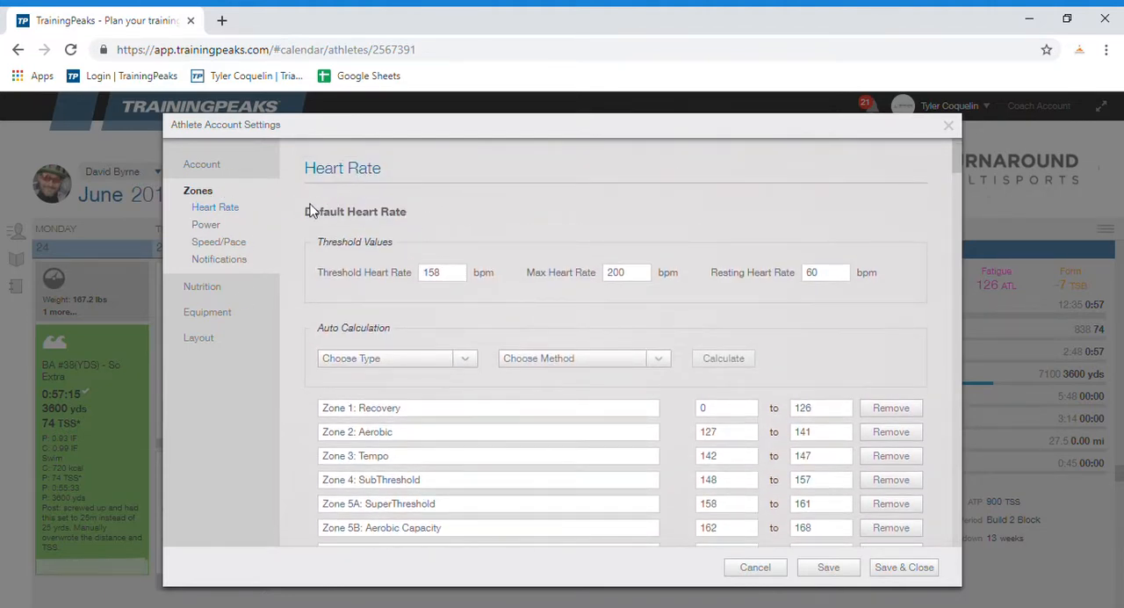
scroll(389, 296, "down", 6)
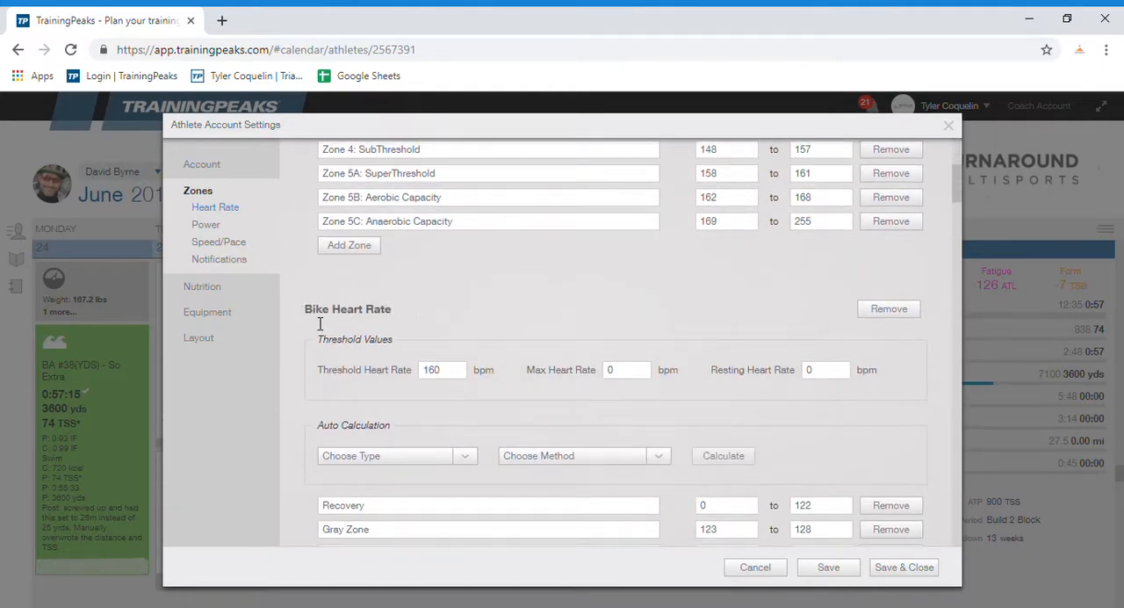
scroll(383, 305, "down", 6)
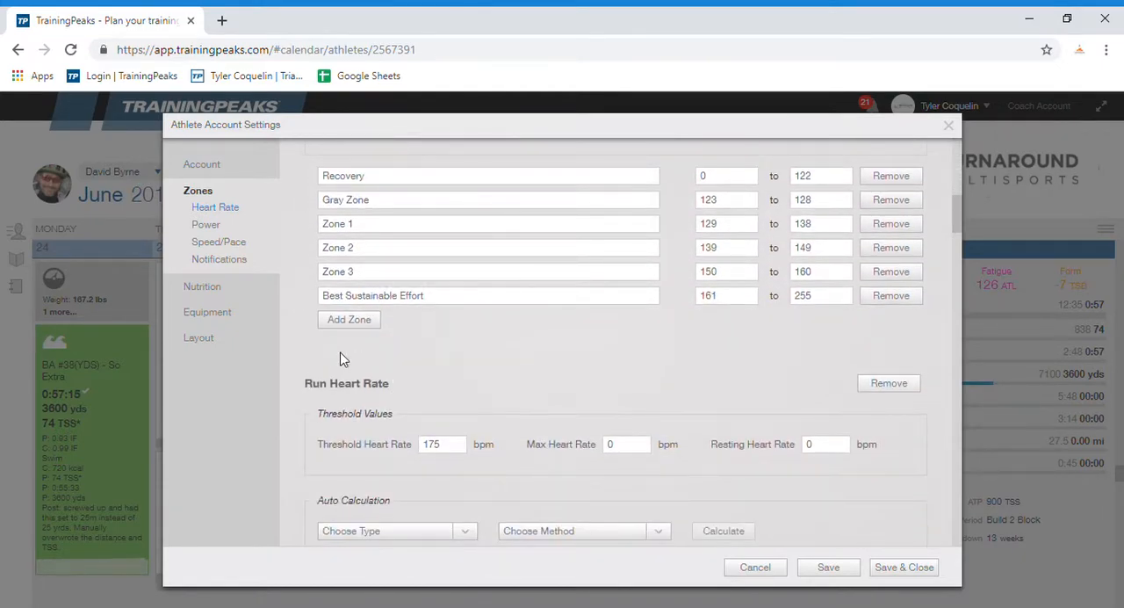
scroll(342, 359, "up", 6)
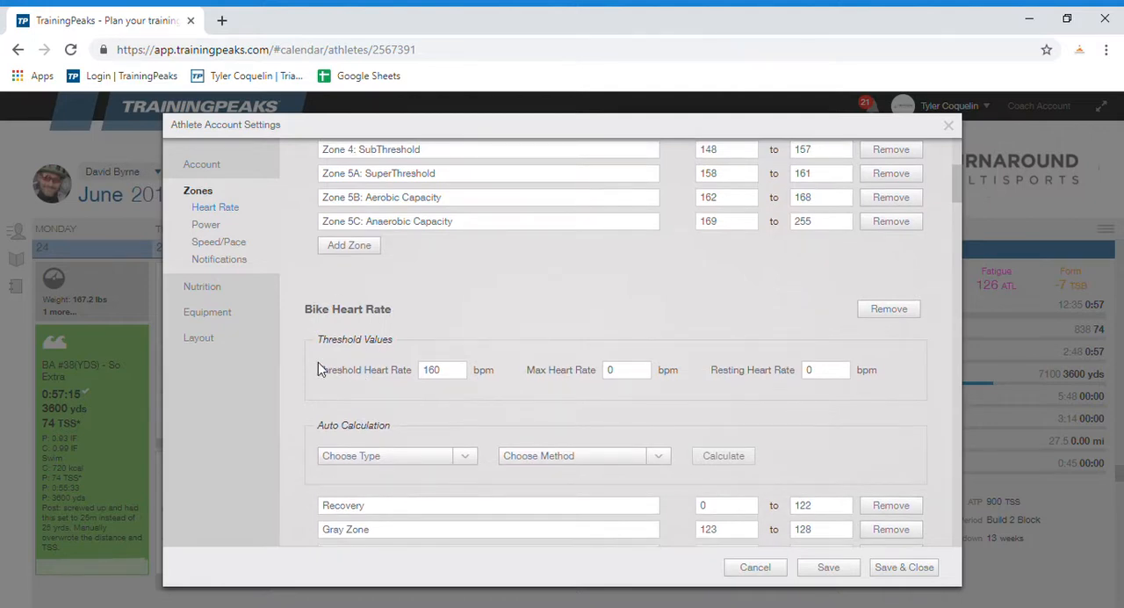
scroll(433, 363, "down", 2)
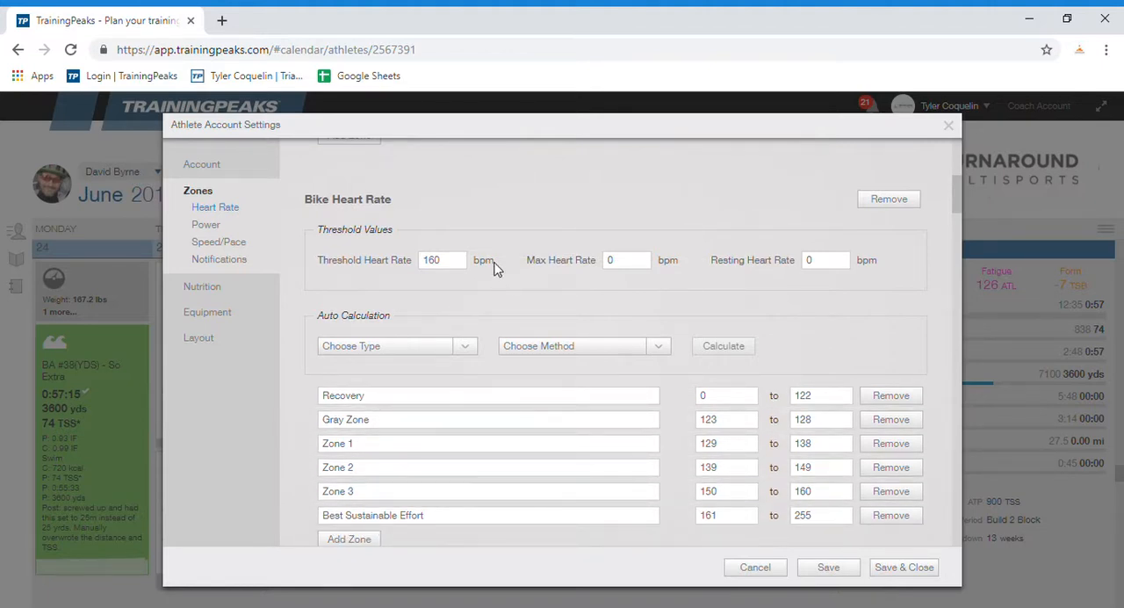
Step: Preview automatically calculated bike heart rate zones using Lactate Threshold and the USAT for Cycling (6) method, and discard the calculation
left_click(420, 346)
left_click(394, 374)
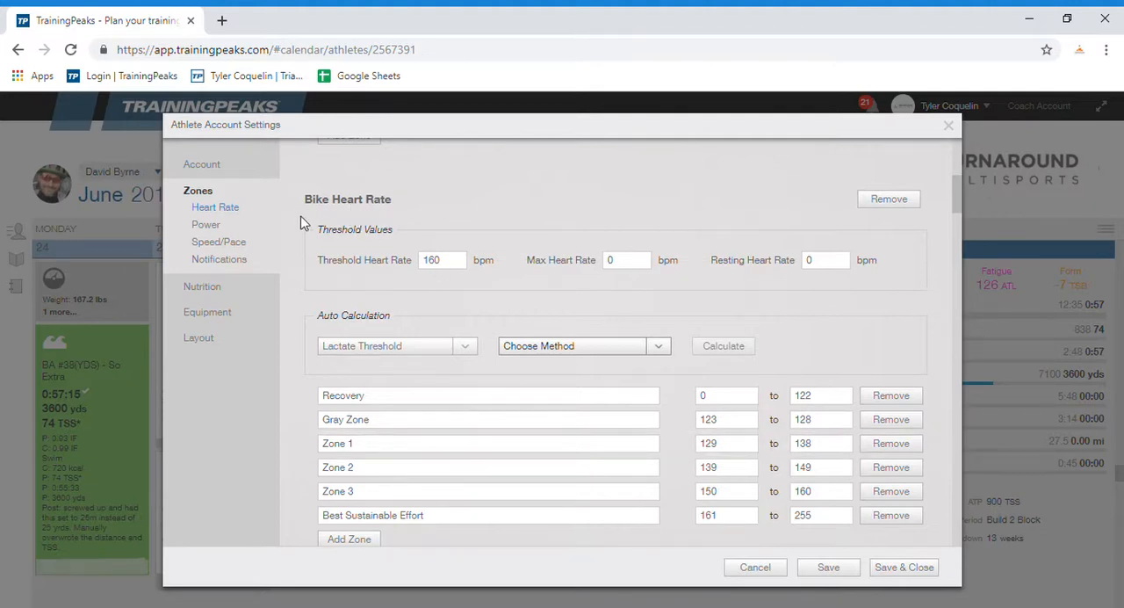
left_click(566, 444)
scroll(822, 367, "down", 2)
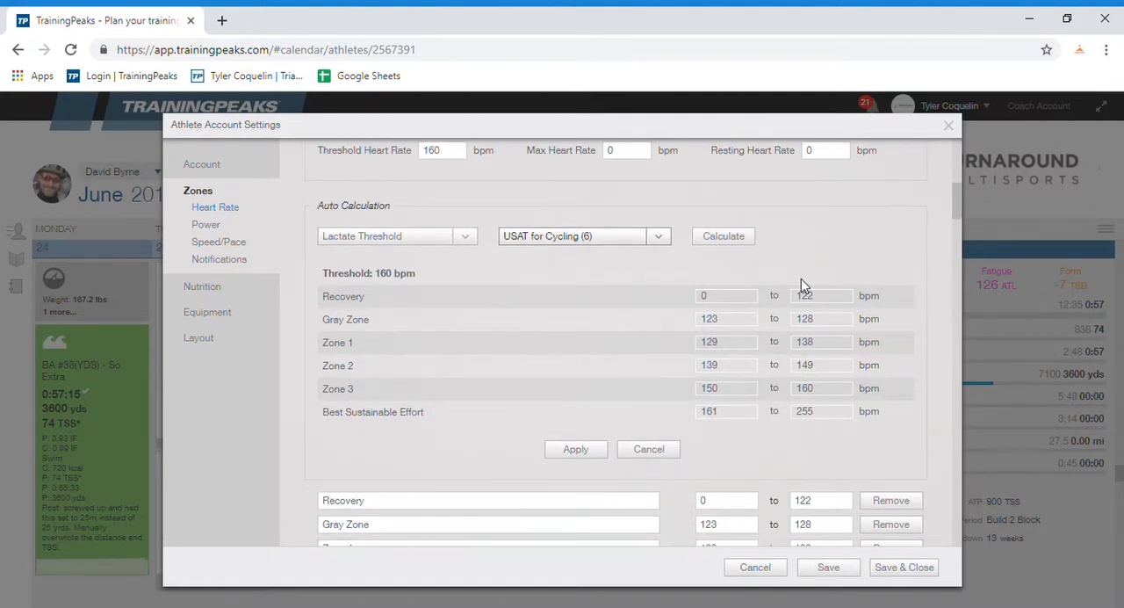
scroll(511, 259, "up", 2)
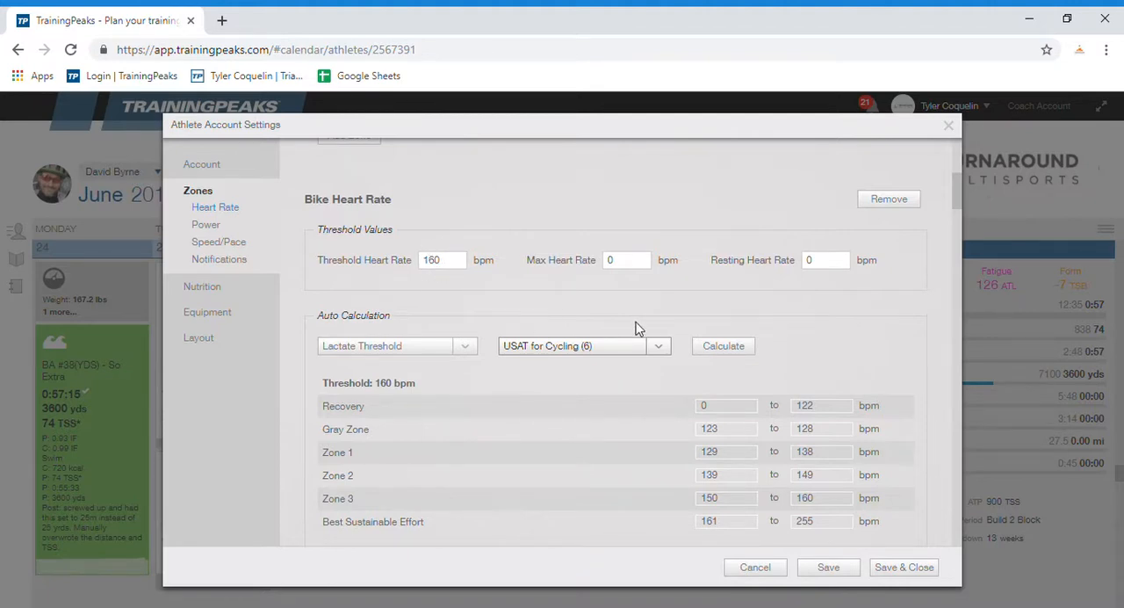
scroll(821, 298, "down", 2)
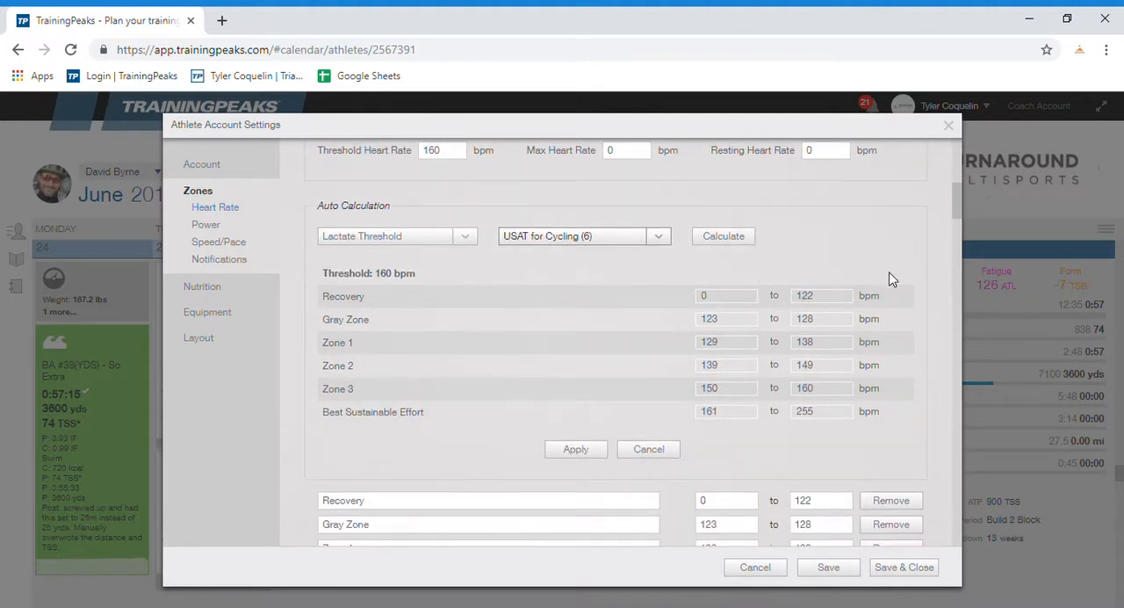
left_click(670, 447)
Step: Examine the run heart rate threshold and its zones
scroll(626, 458, "down", 1)
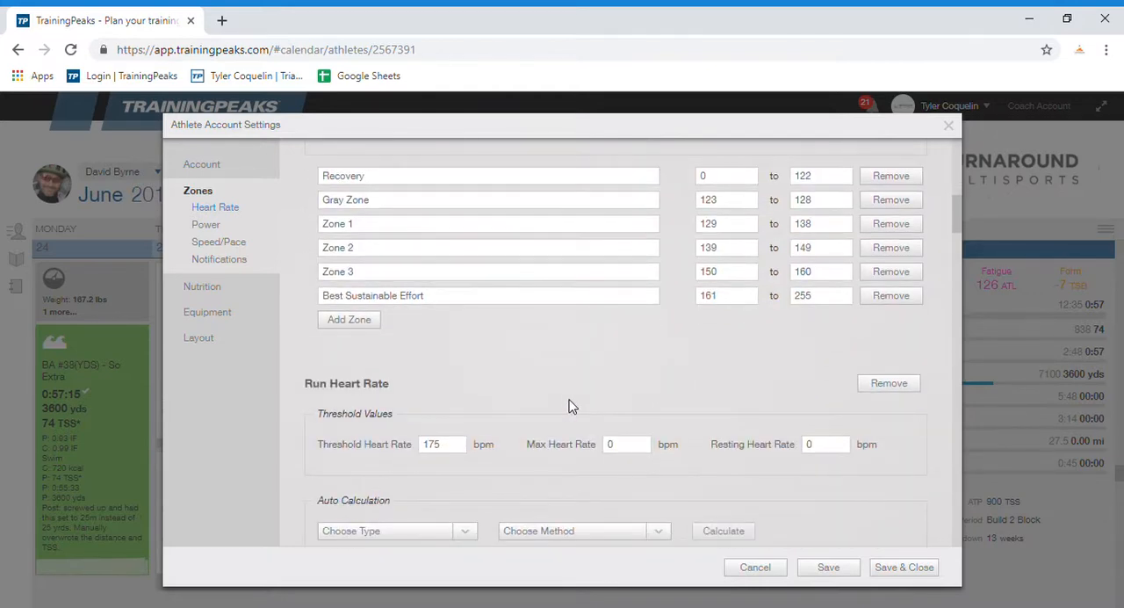
scroll(571, 402, "down", 1)
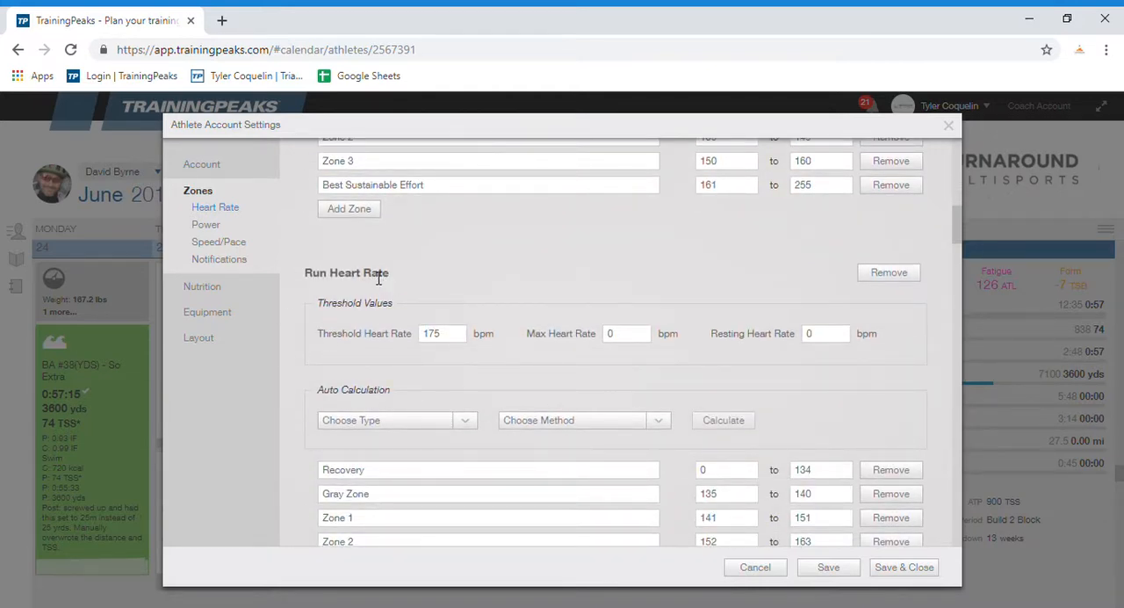
scroll(397, 308, "down", 1)
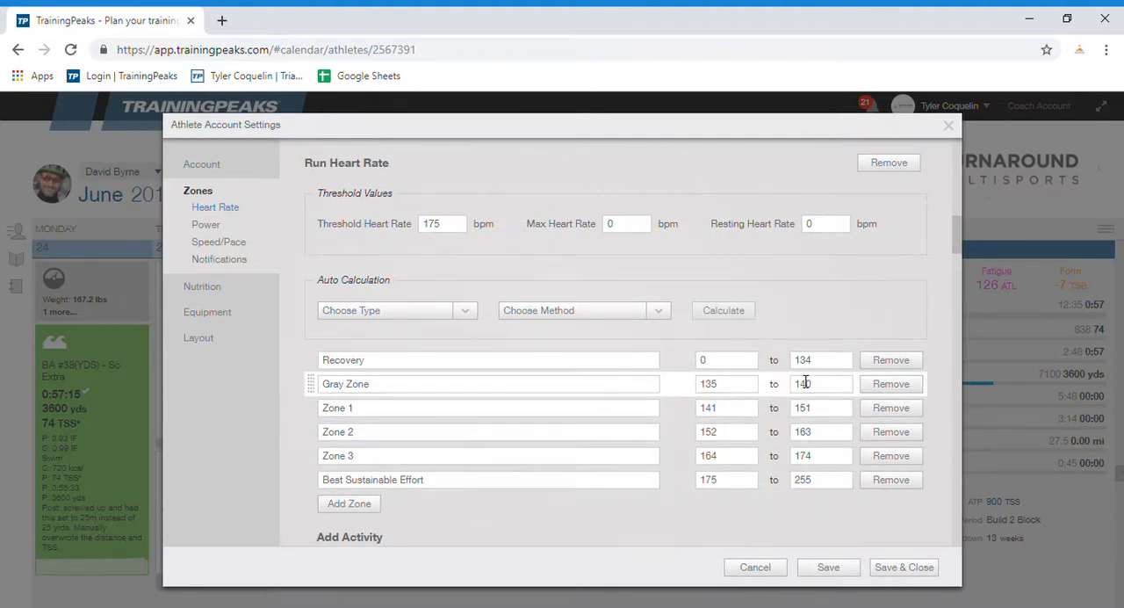
Step: Examine the default and bike power thresholds and their zones
scroll(417, 373, "down", 4)
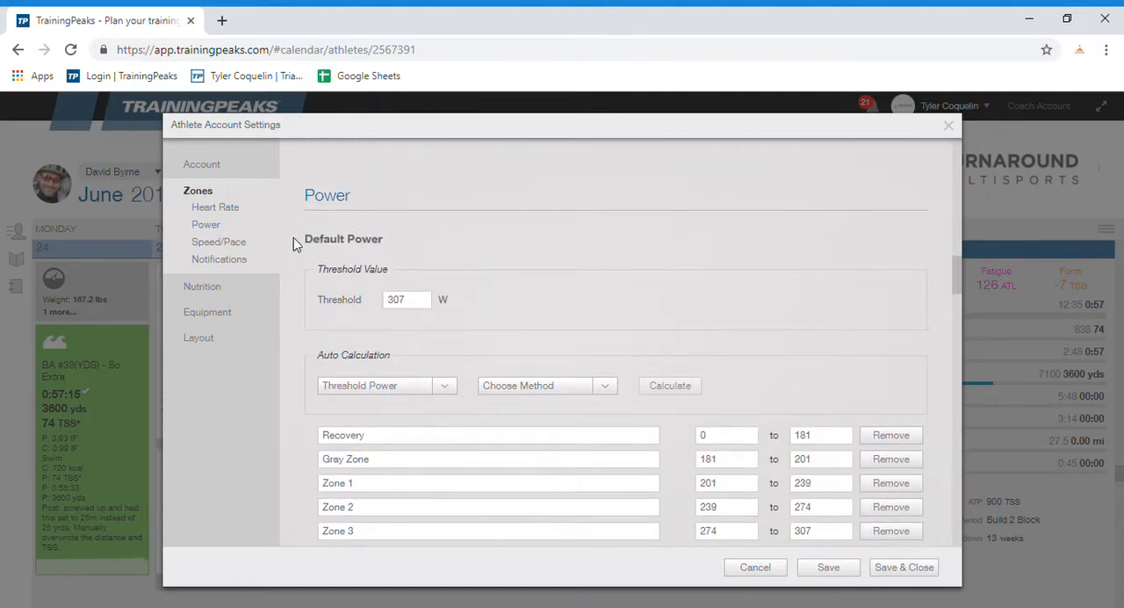
scroll(420, 267, "down", 5)
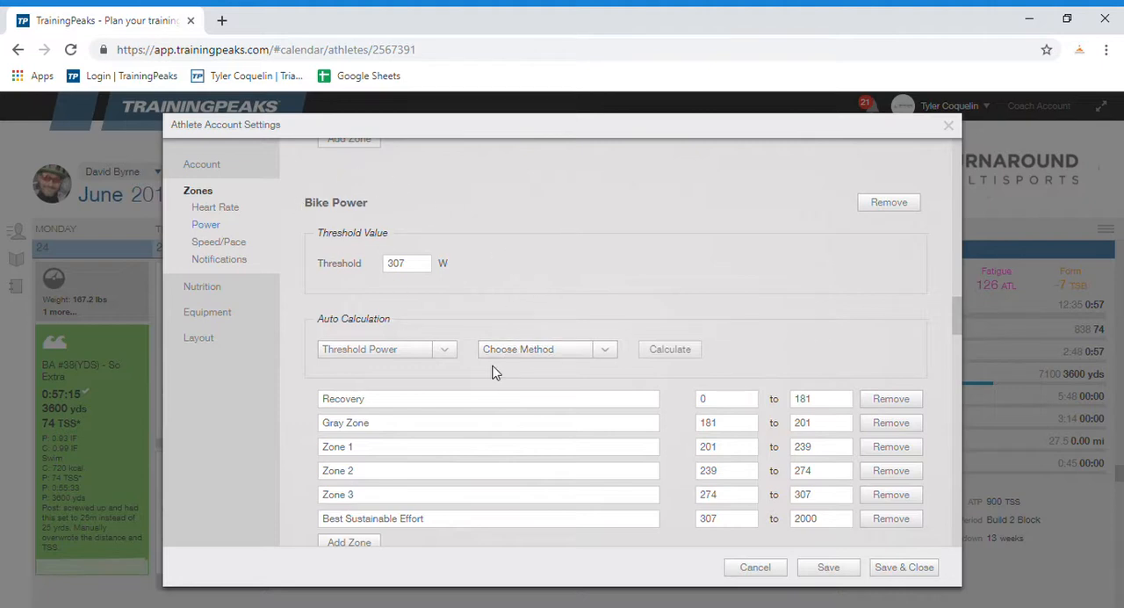
scroll(483, 372, "down", 3)
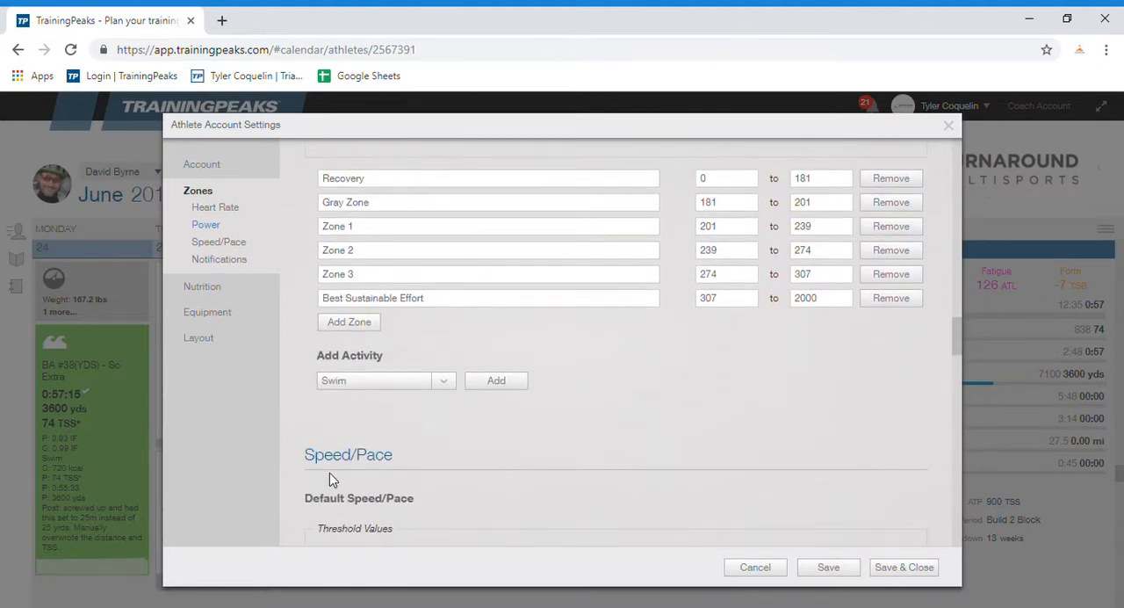
Step: Add a Run activity to the power zones and delete it again, confirming the removal
left_click(425, 383)
left_click(388, 409)
left_click(479, 380)
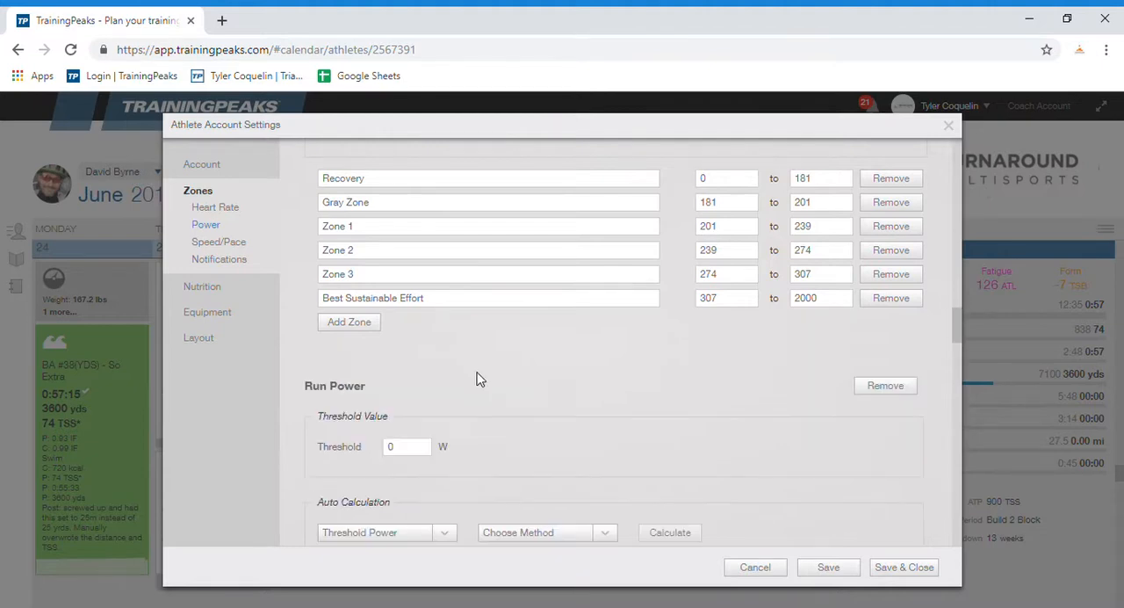
scroll(427, 387, "down", 2)
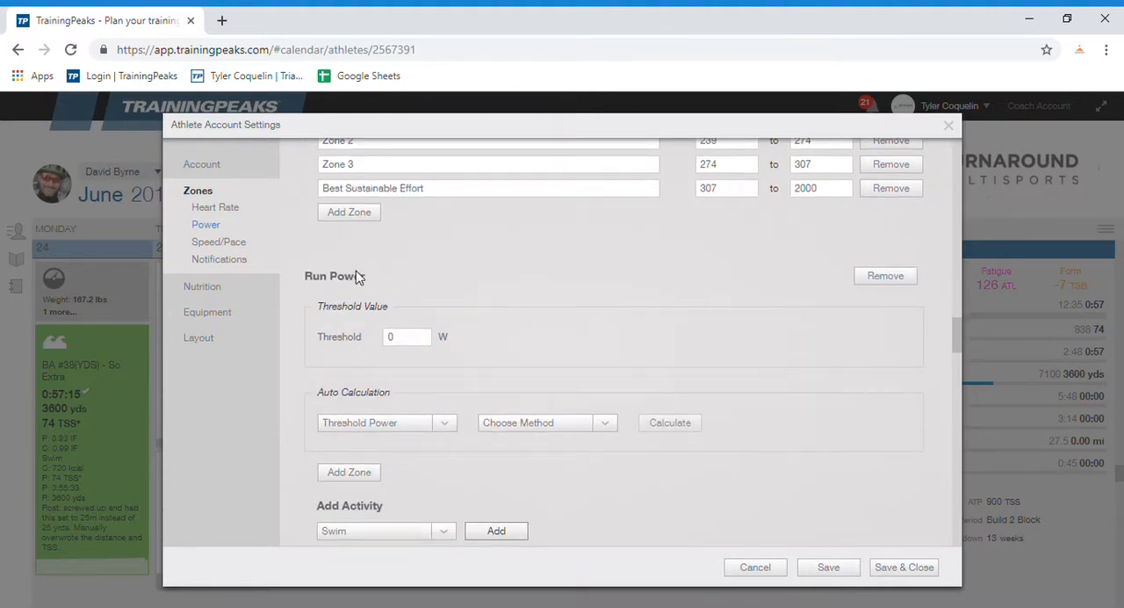
left_click(883, 278)
left_click(604, 387)
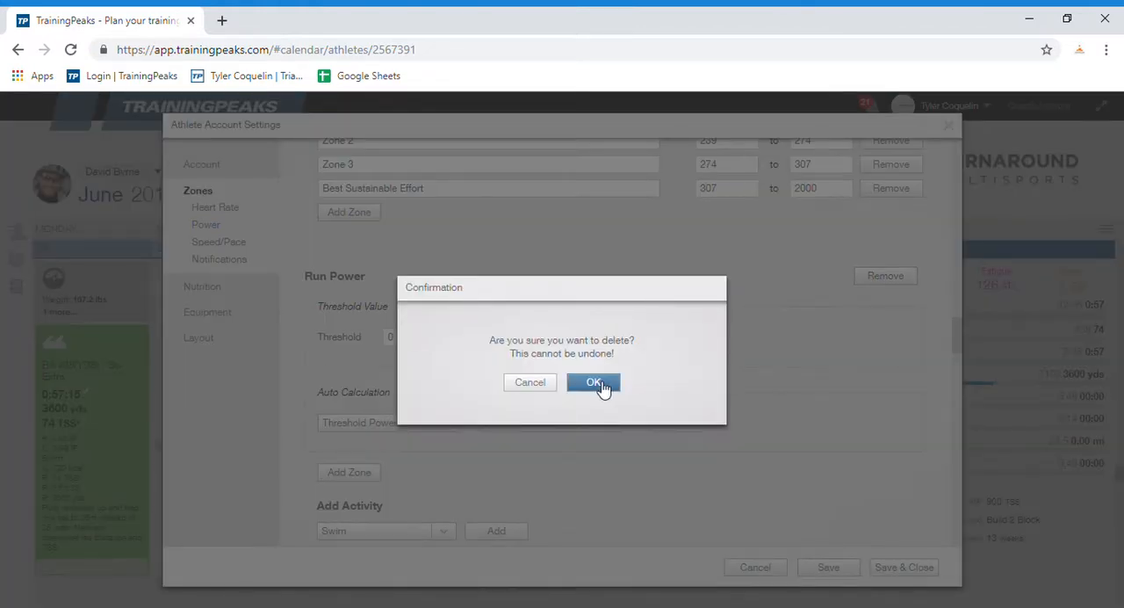
Step: Recheck the bike power zones and examine the default and swim speed/pace thresholds and zones
scroll(589, 390, "up", 5)
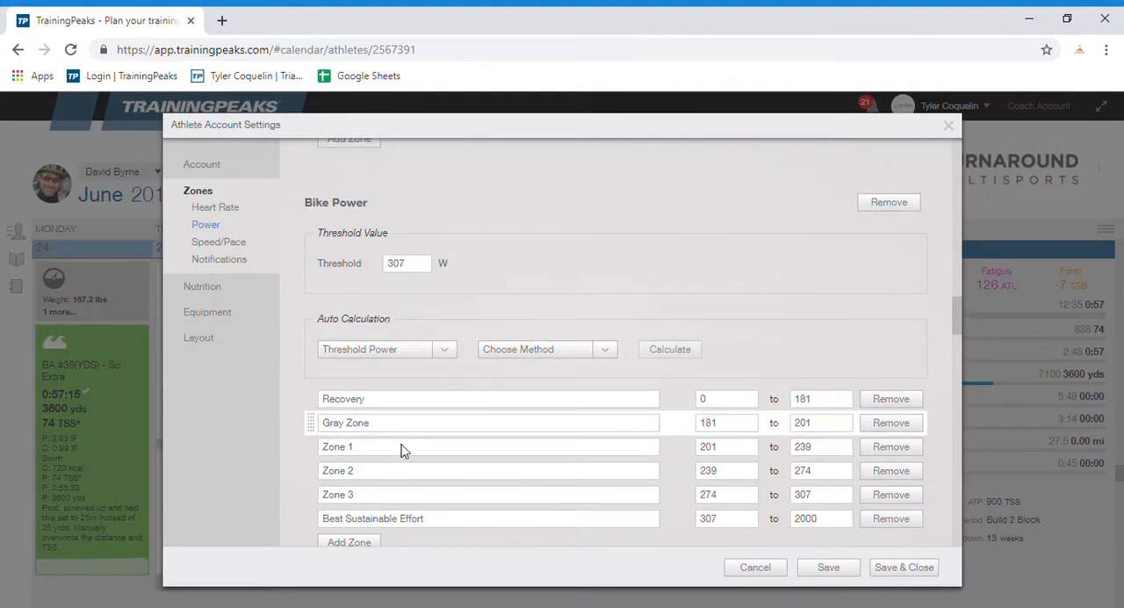
scroll(457, 419, "down", 2)
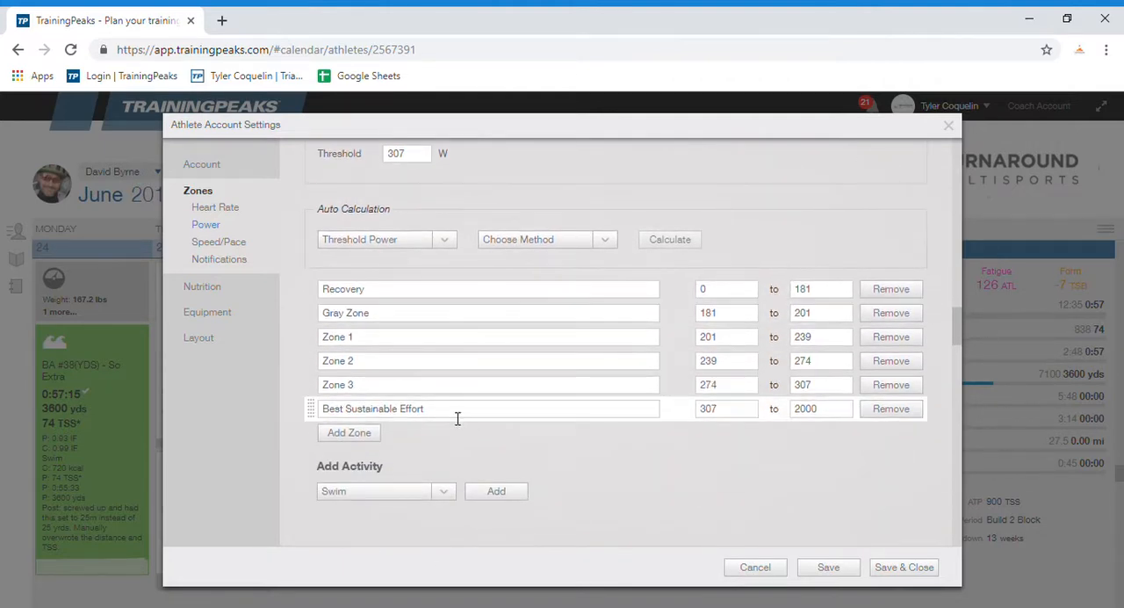
scroll(478, 397, "down", 2)
scroll(479, 397, "down", 1)
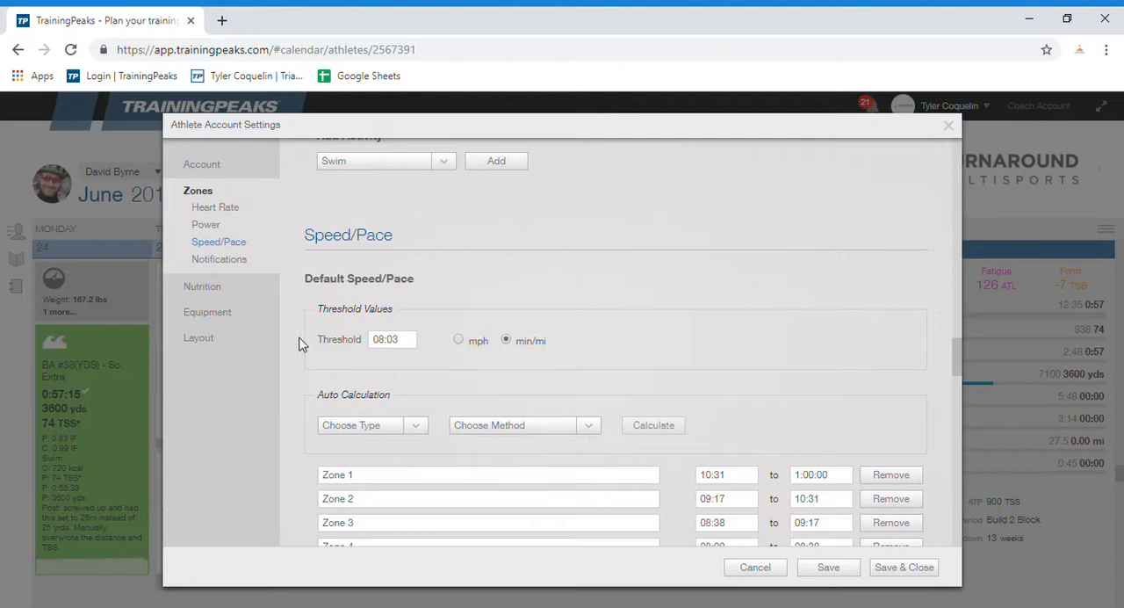
scroll(304, 337, "down", 2)
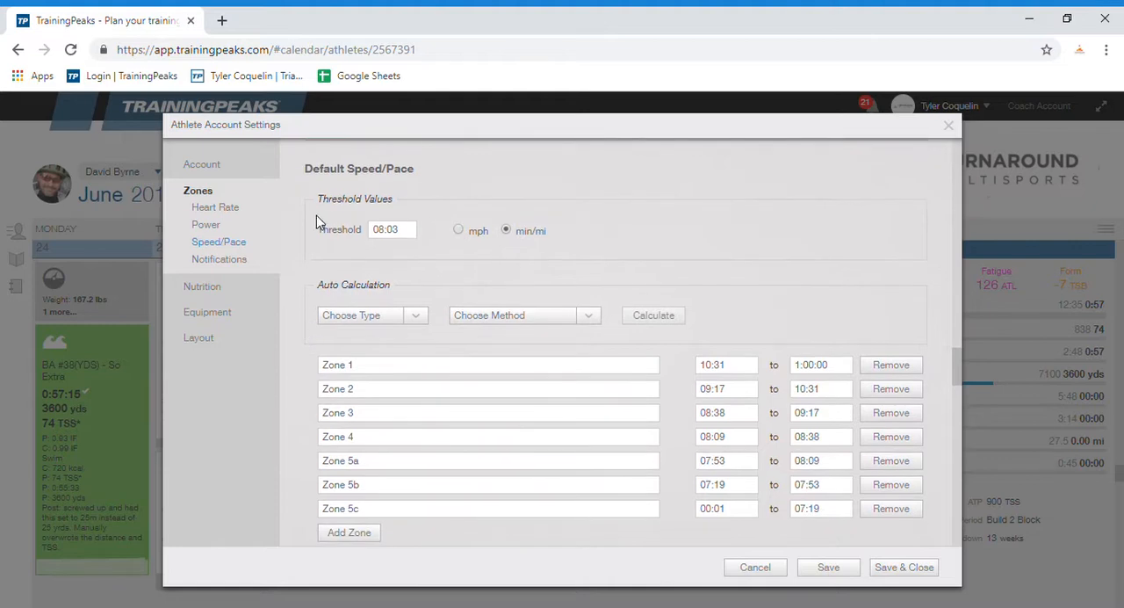
scroll(289, 351, "down", 6)
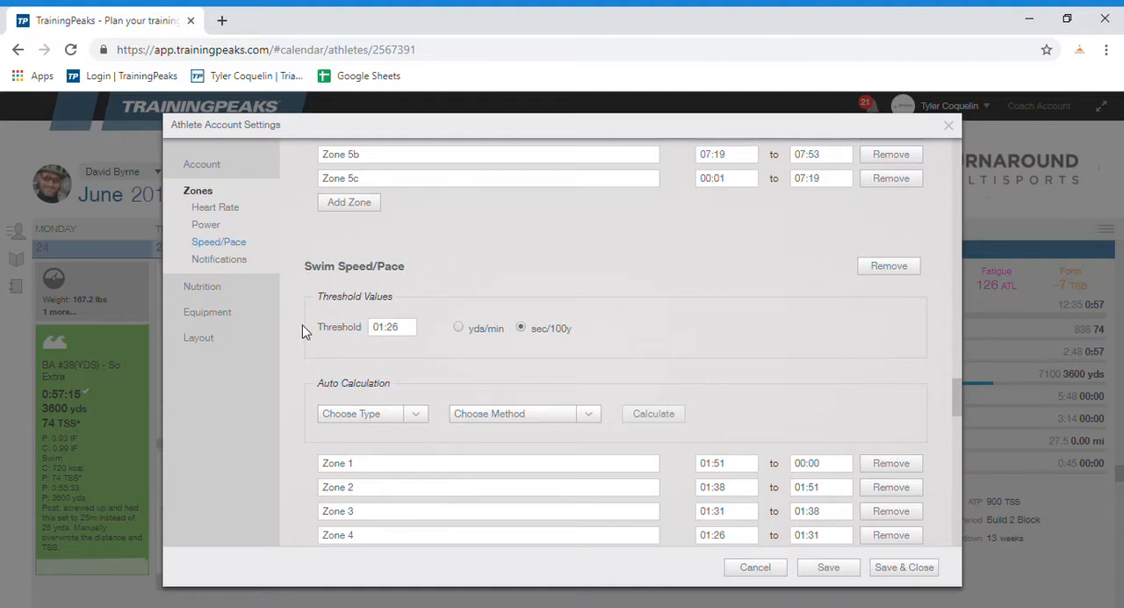
scroll(304, 331, "down", 2)
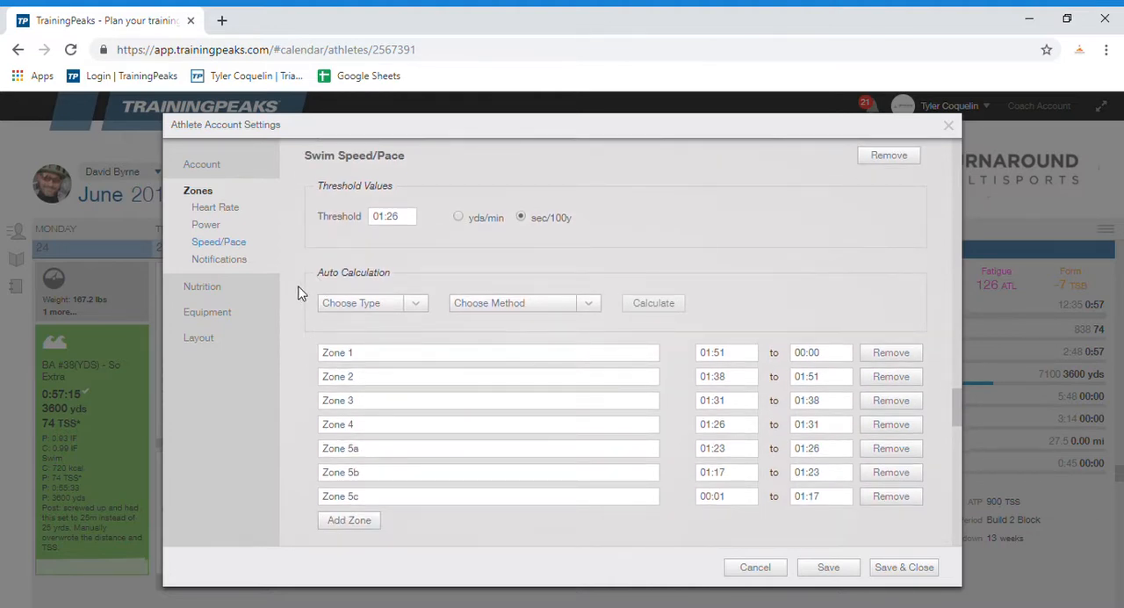
Step: Calculate swim pace zones by Distance / Time with Joe Friel for Swimming (7), a 1000 m swim and 01:24 pace, and discard the calculation
left_click(408, 305)
left_click(395, 348)
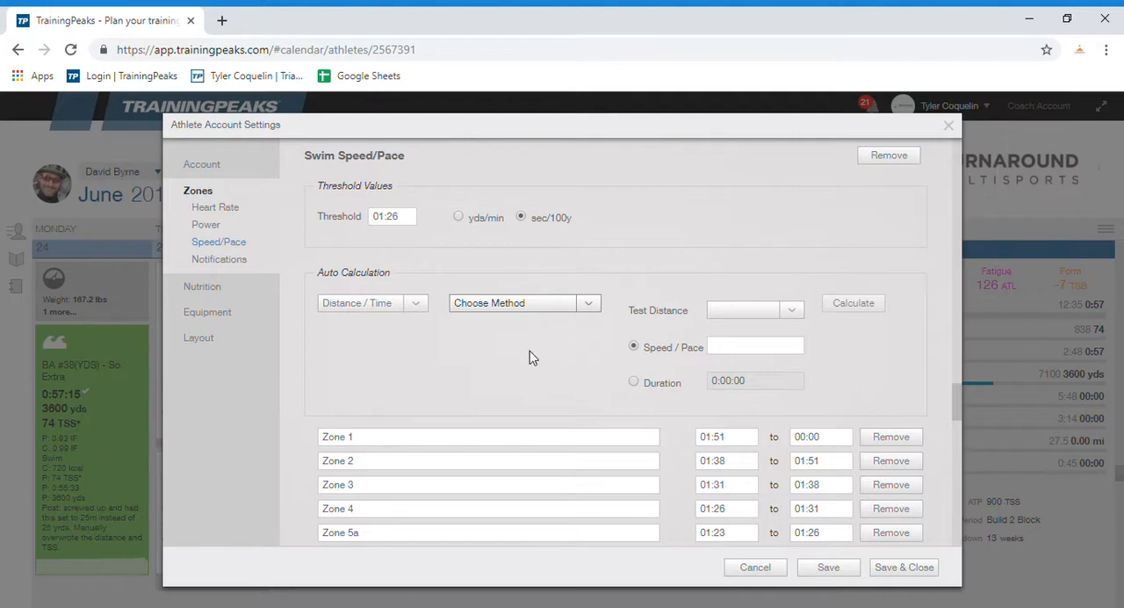
left_click(530, 356)
left_click(727, 354)
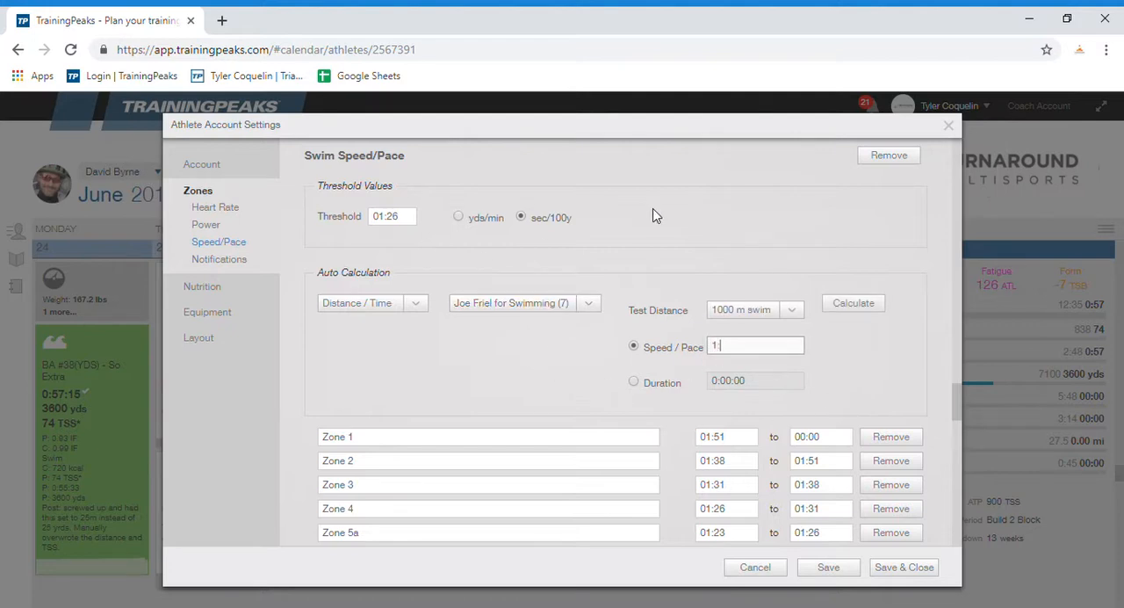
left_click(843, 302)
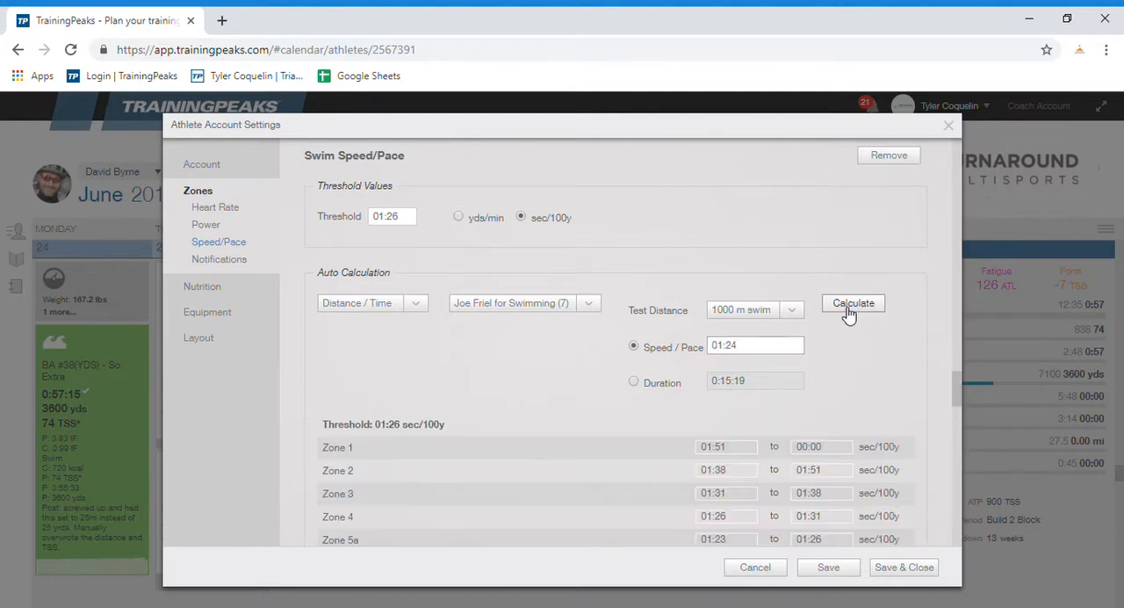
scroll(558, 397, "down", 2)
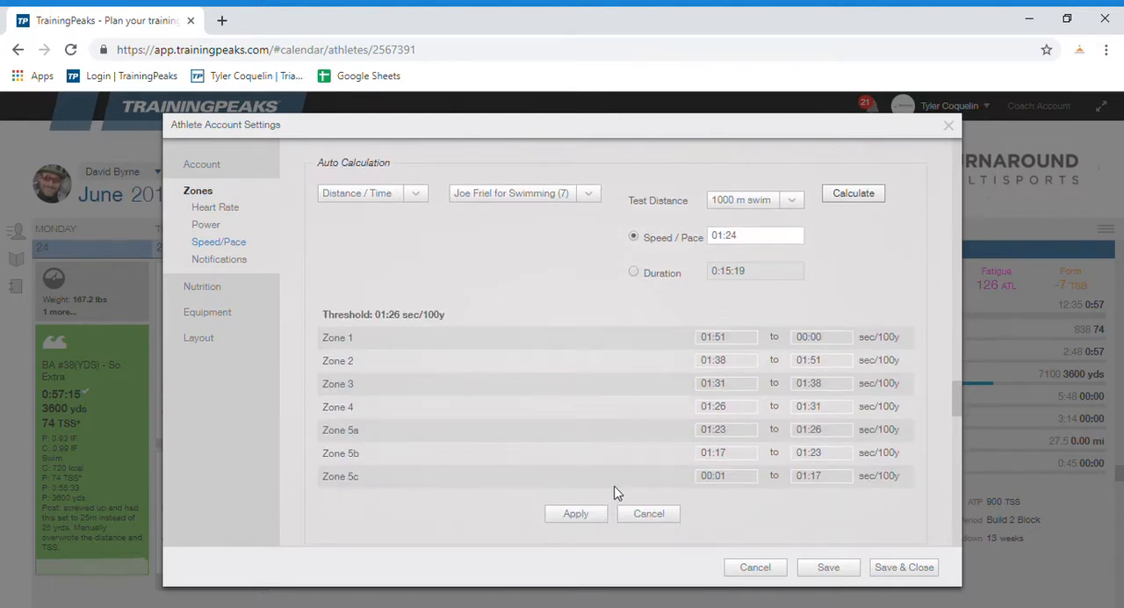
scroll(623, 478, "down", 2)
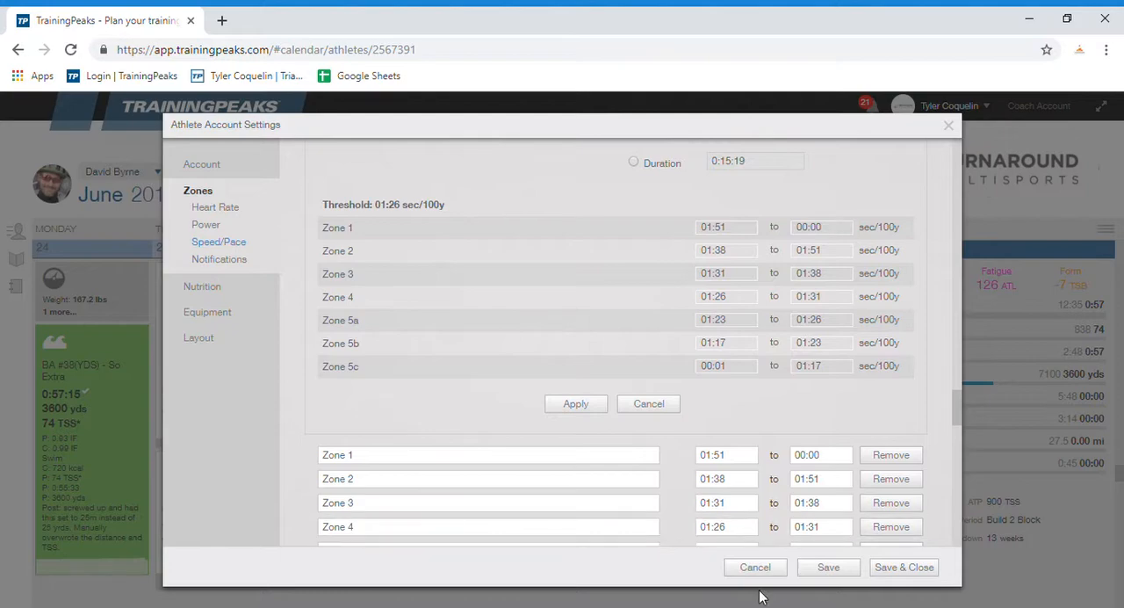
left_click(656, 404)
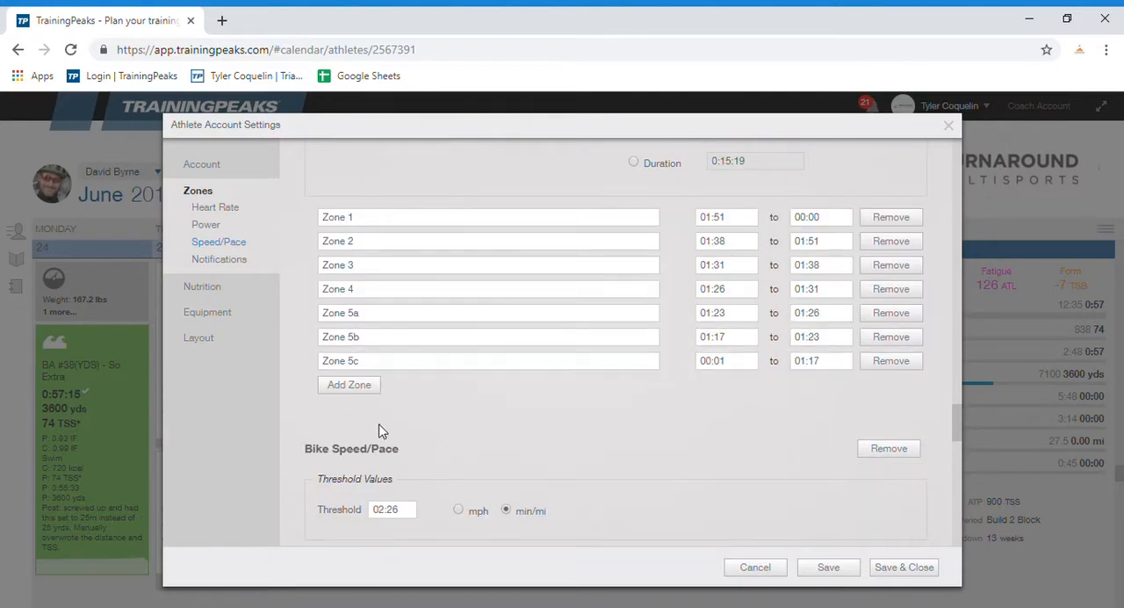
Step: Switch the bike speed/pace units to mph and examine the bike threshold and its zones
scroll(458, 417, "down", 5)
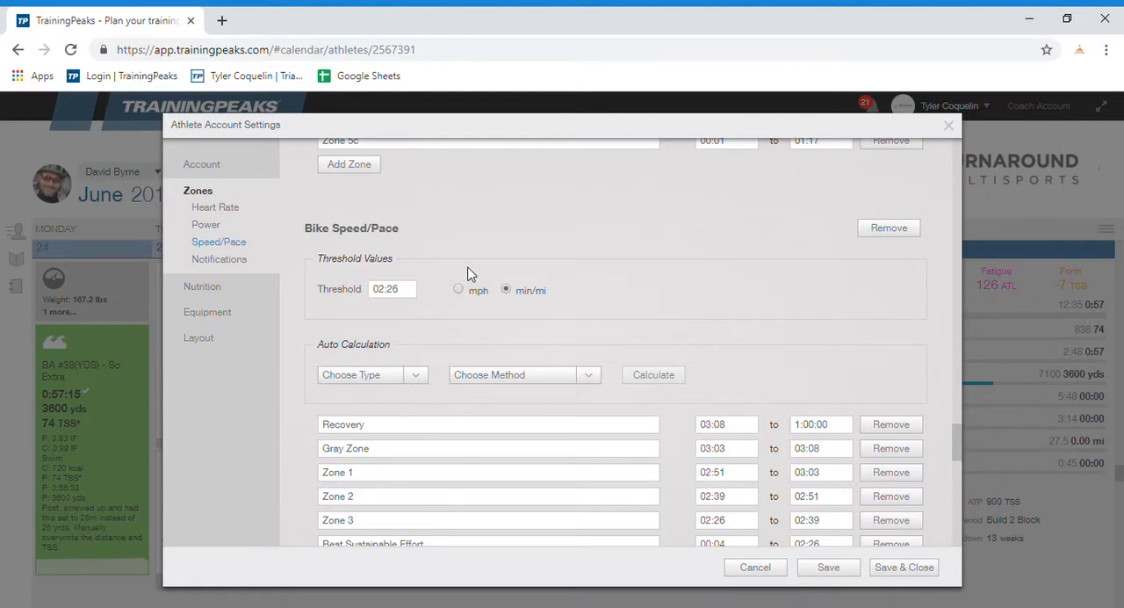
scroll(474, 280, "down", 2)
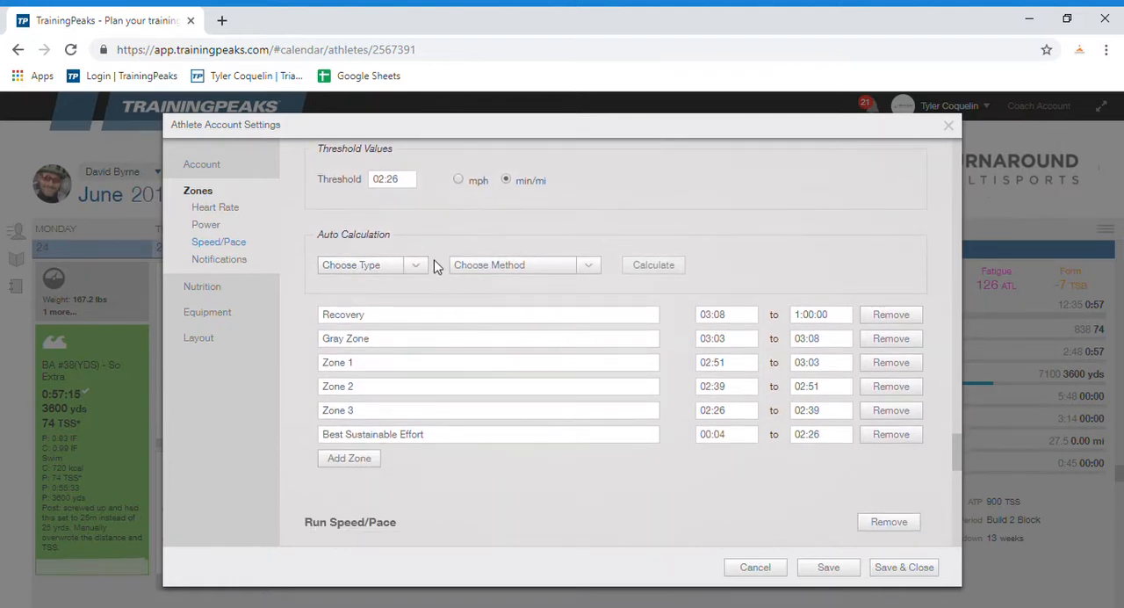
scroll(435, 269, "up", 2)
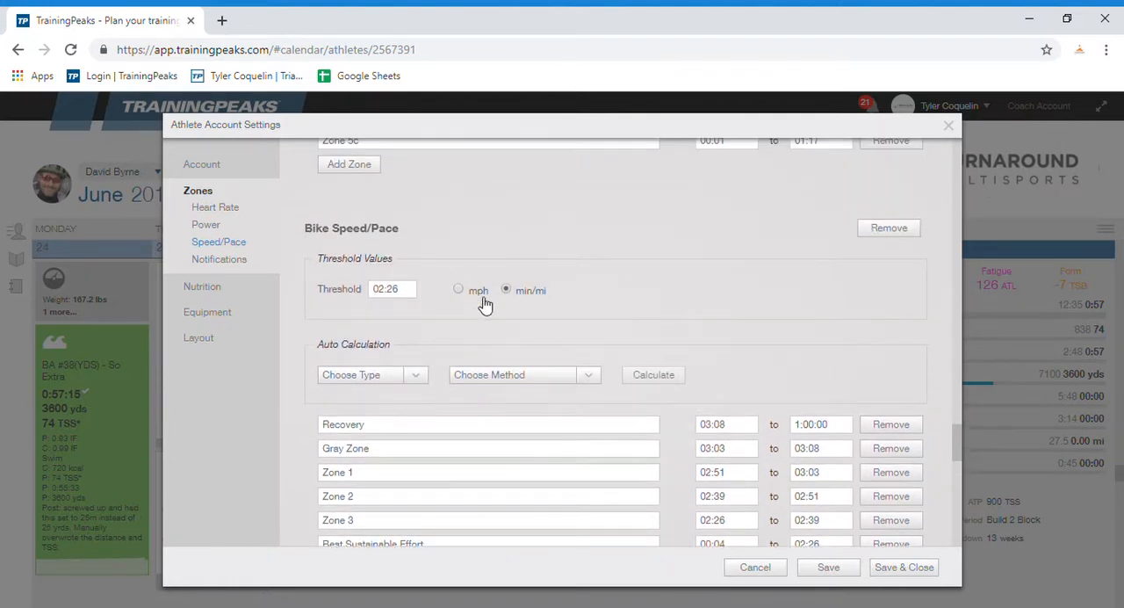
left_click(482, 295)
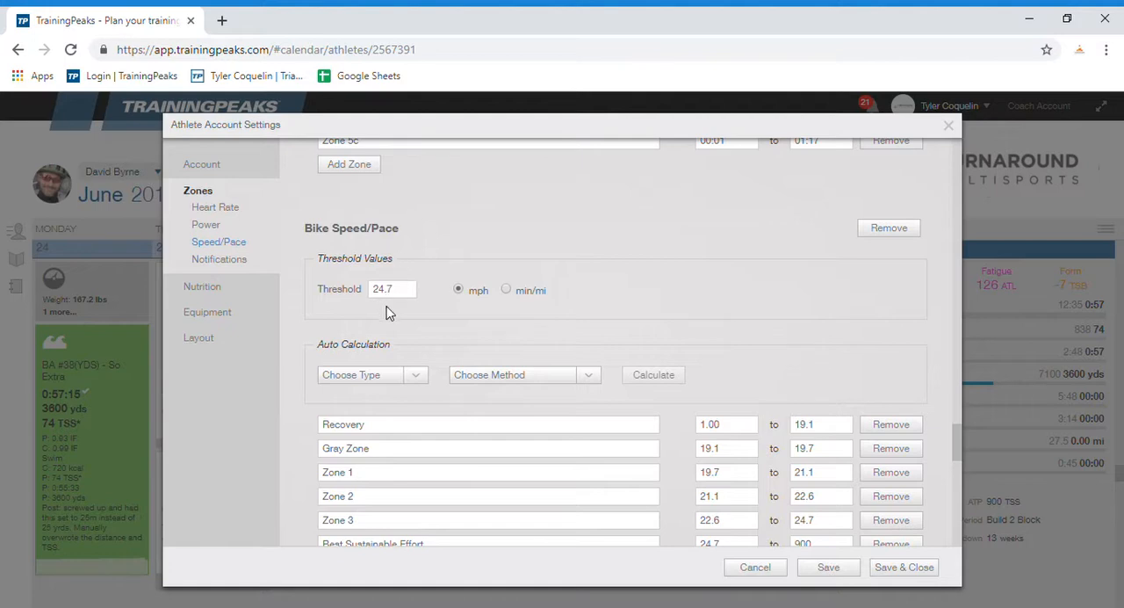
scroll(309, 311, "down", 1)
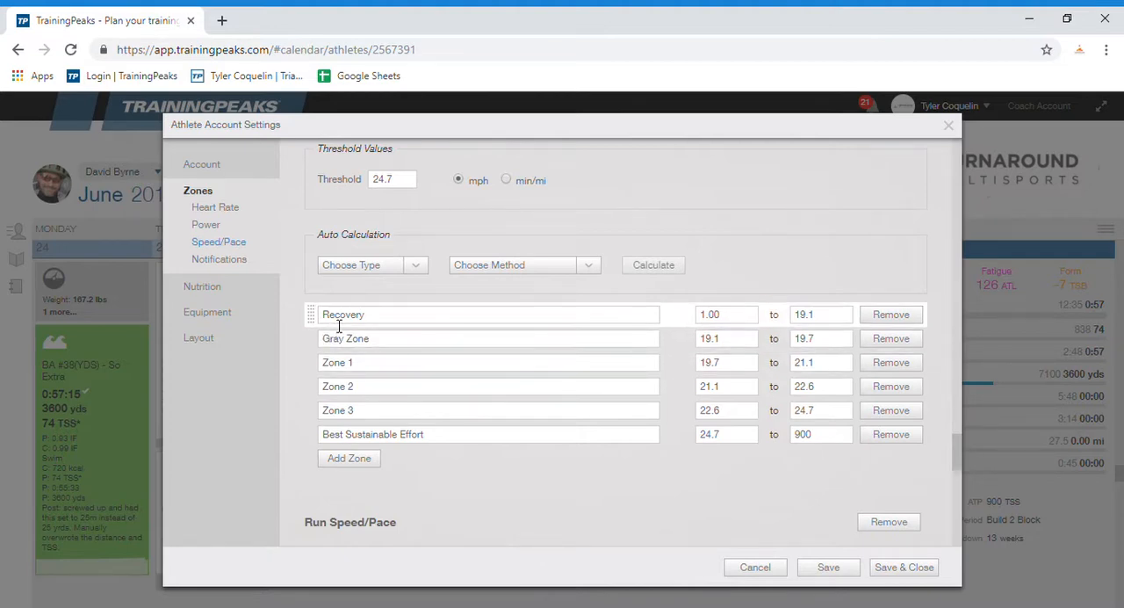
Step: Examine the run speed/pace threshold and zones and the notification options for threshold changes
scroll(303, 349, "down", 2)
scroll(303, 350, "down", 4)
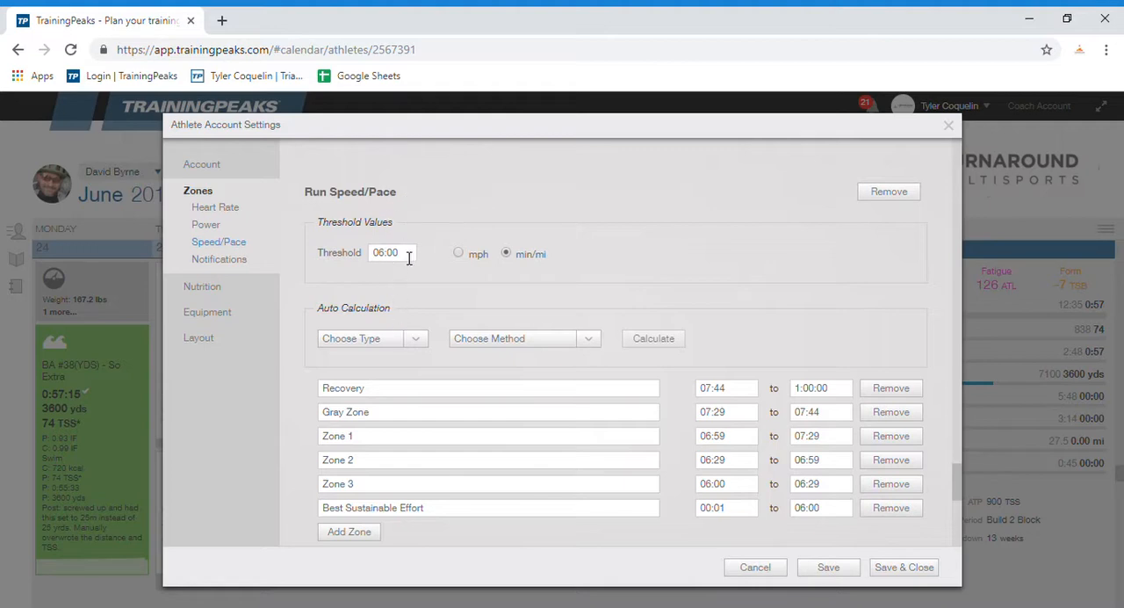
scroll(320, 326, "down", 2)
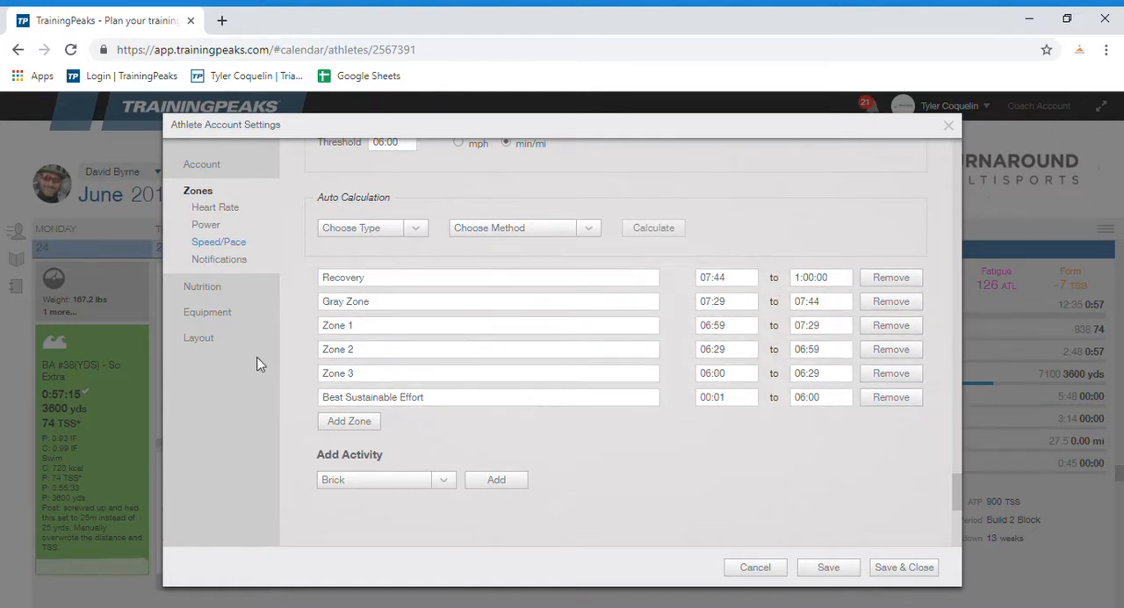
scroll(312, 316, "down", 4)
scroll(317, 338, "down", 2)
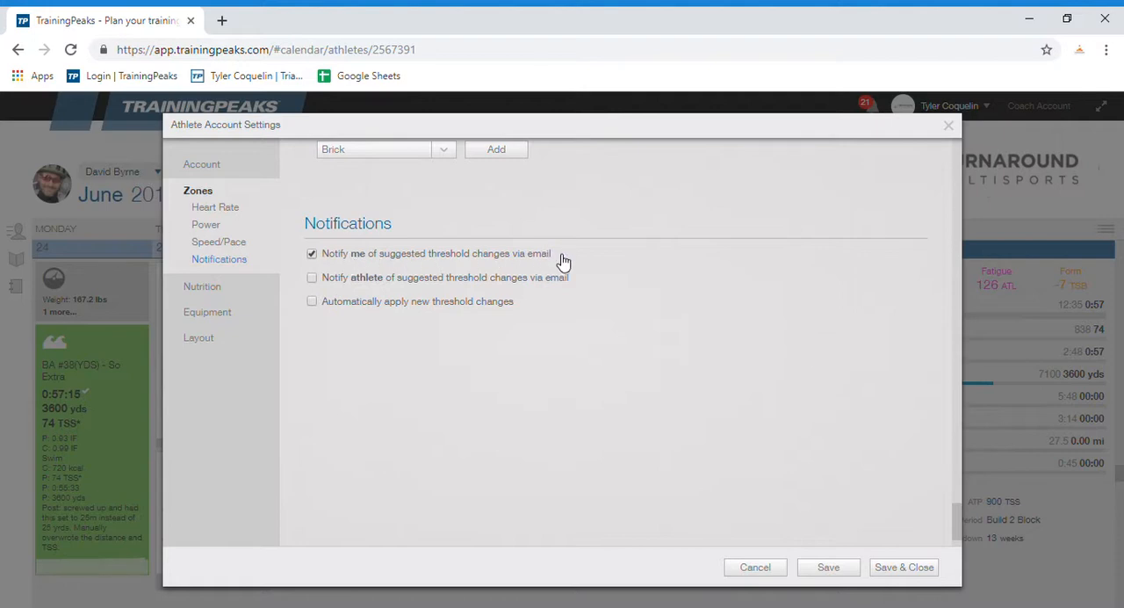
scroll(339, 368, "down", 1)
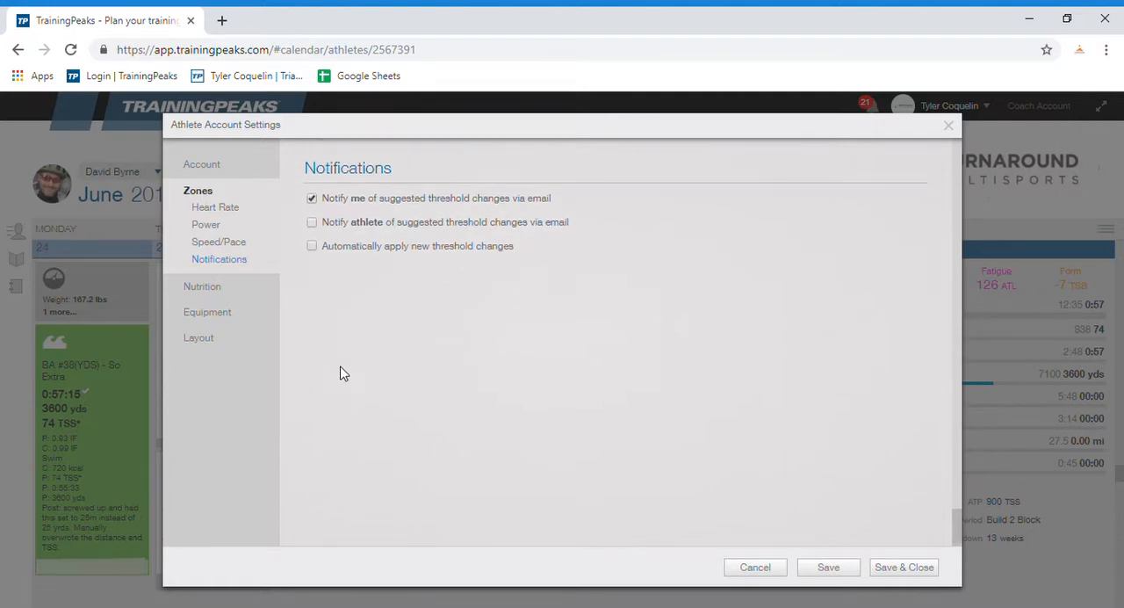
Step: Examine the athlete's daily calorie goal and the equipment list of bikes and shoes with their mileage
left_click(211, 289)
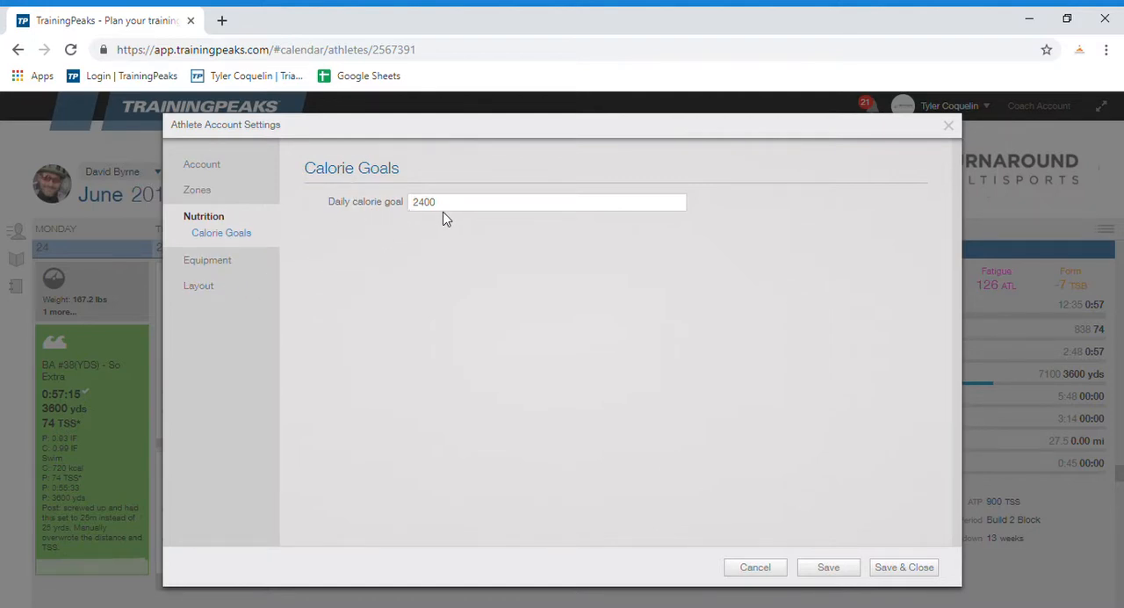
left_click(217, 266)
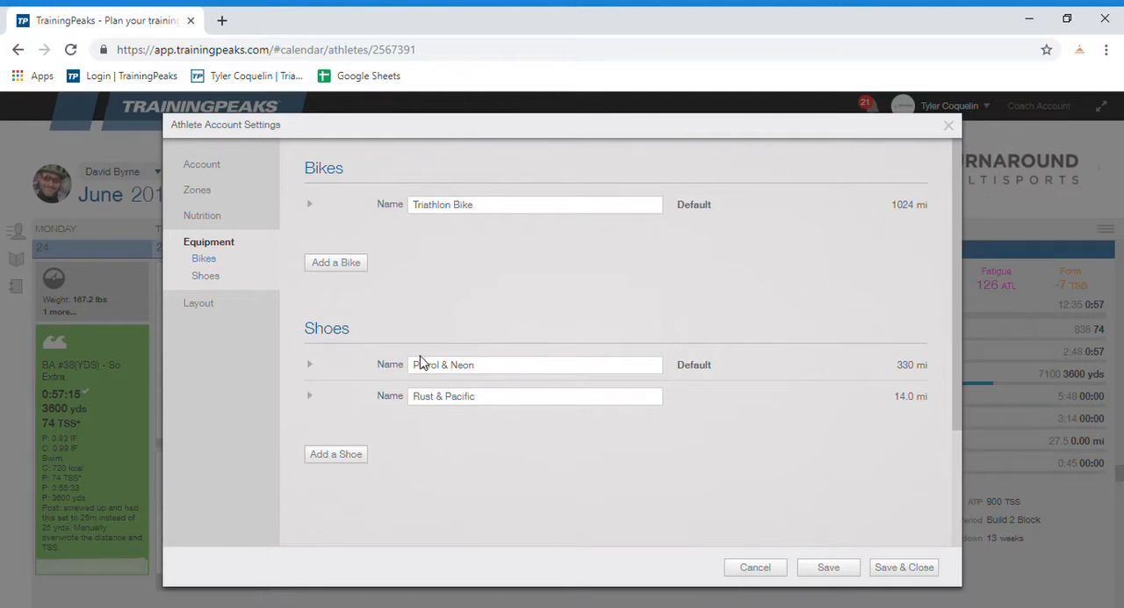
mouse_move(929, 374)
left_mouse_down()
mouse_move(905, 372)
mouse_move(931, 362)
left_mouse_up()
left_click(891, 376)
left_click(933, 375)
Step: Examine the layout settings for the default login view, calendar workout data items and compliance coloring
left_click(206, 303)
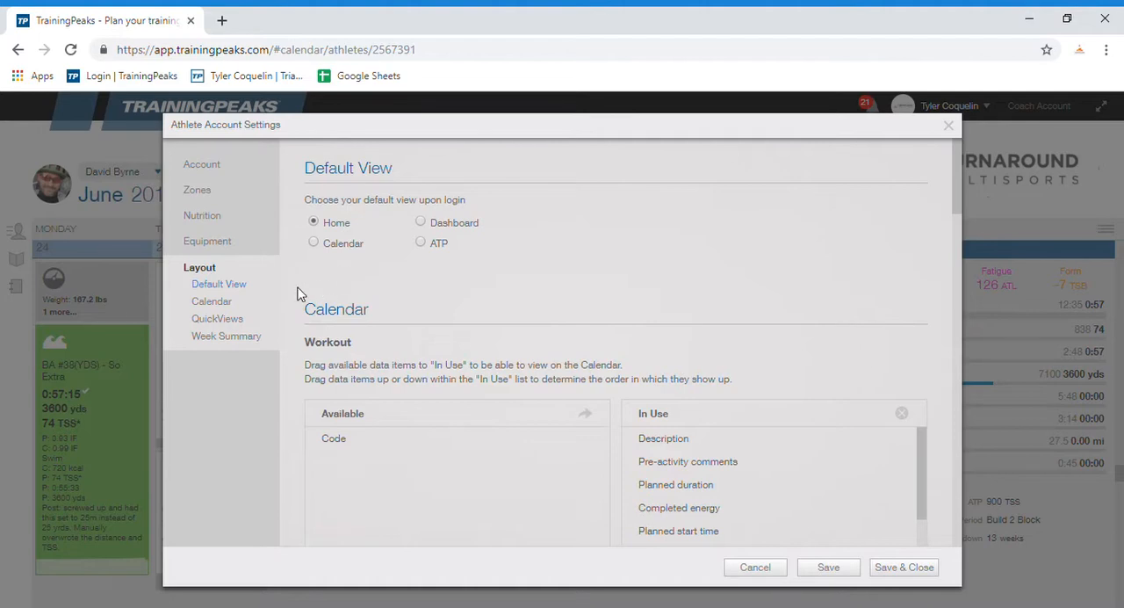
scroll(297, 292, "down", 2)
scroll(297, 292, "down", 2)
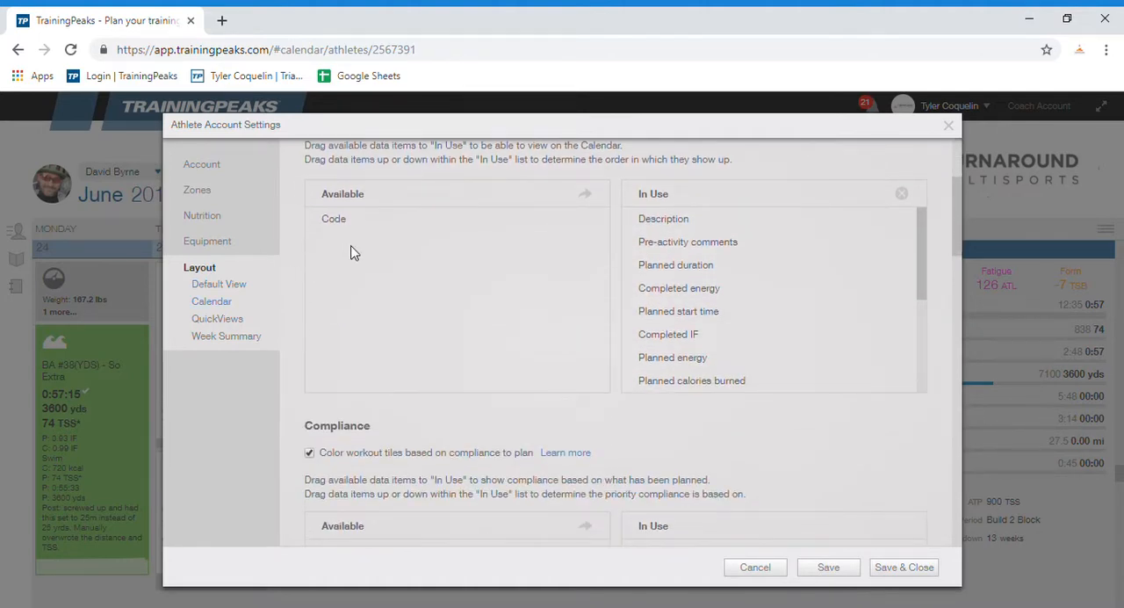
scroll(294, 326, "down", 2)
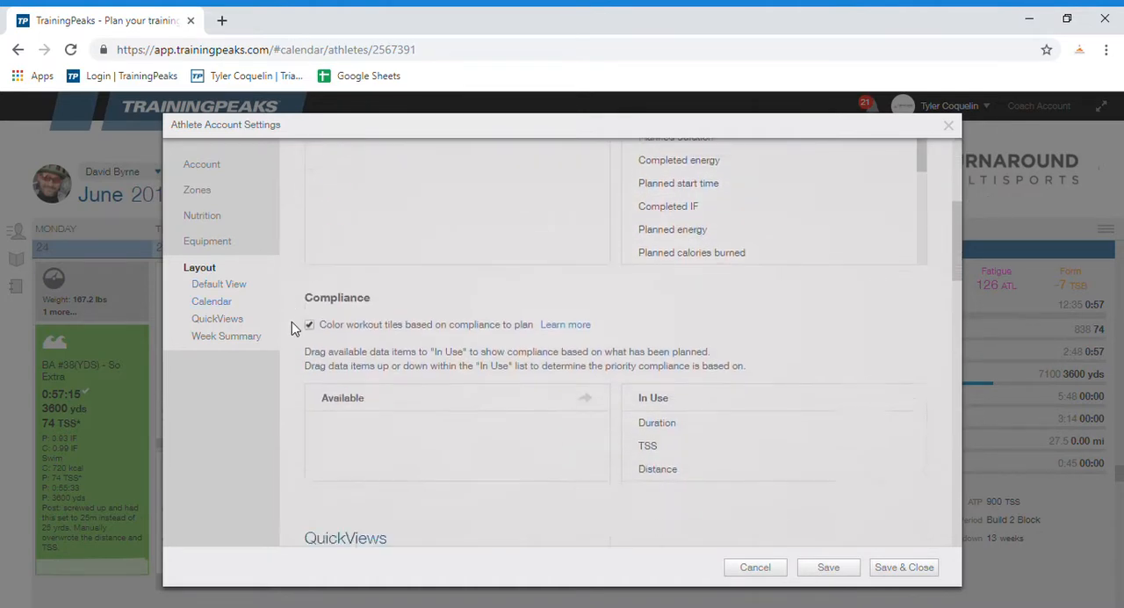
scroll(294, 326, "down", 2)
scroll(294, 373, "down", 1)
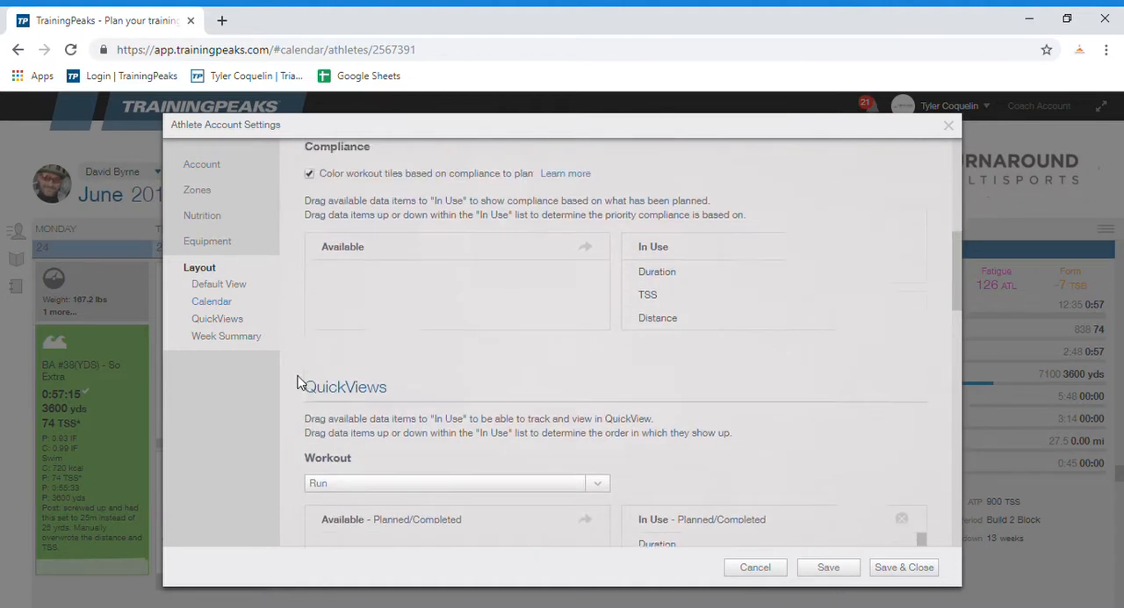
scroll(297, 384, "up", 1)
Step: Examine the QuickViews and Week Summary layout settings and close the account settings without saving
scroll(296, 377, "down", 4)
scroll(354, 220, "down", 1)
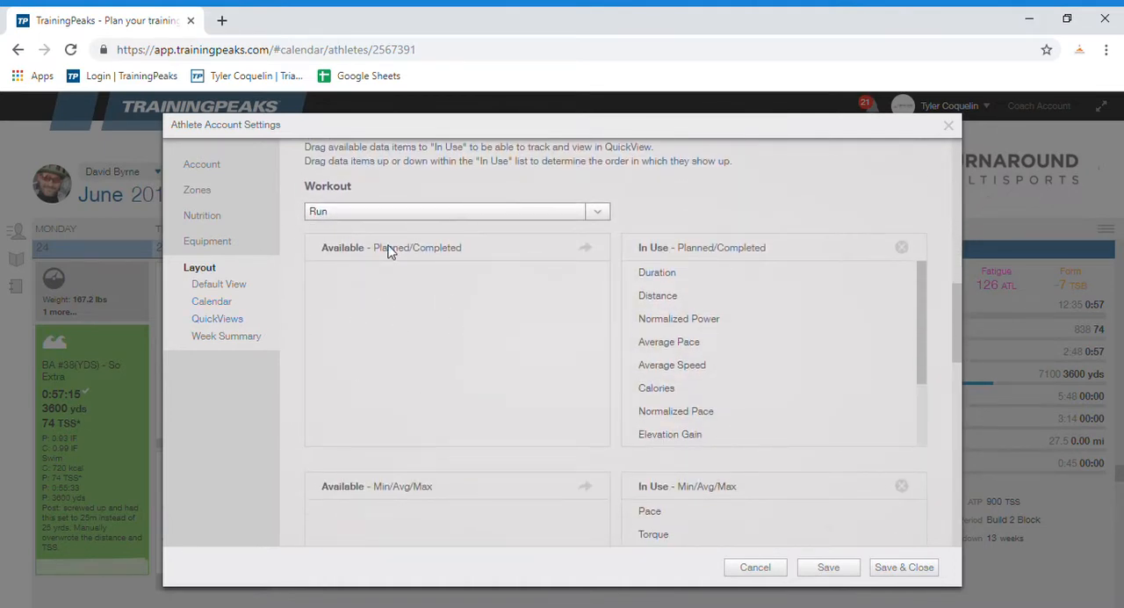
scroll(293, 401, "down", 5)
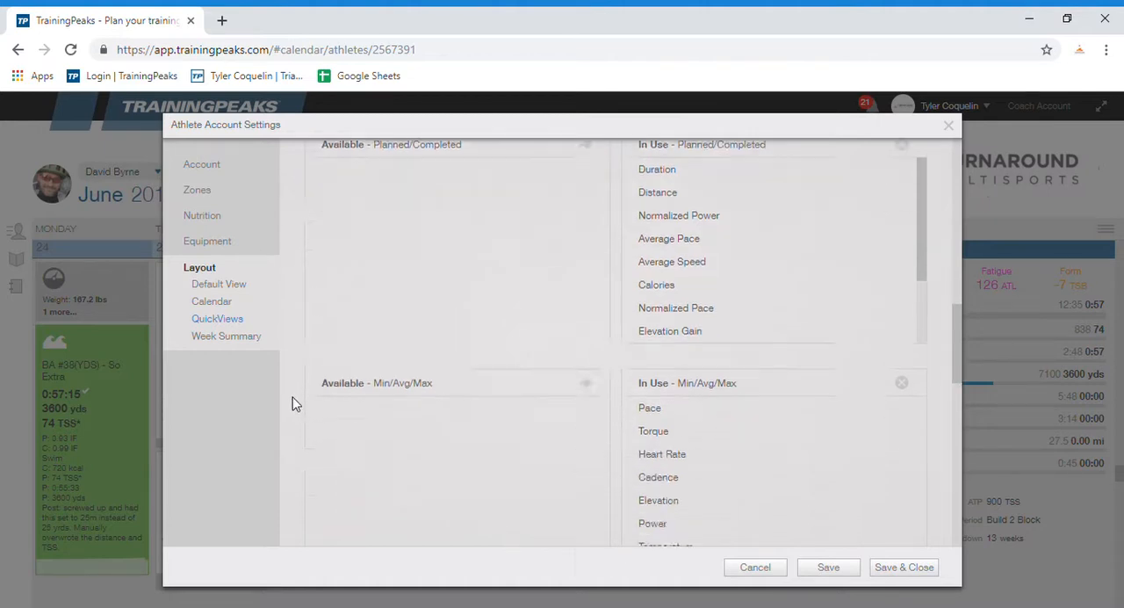
scroll(417, 363, "up", 2)
scroll(292, 401, "down", 4)
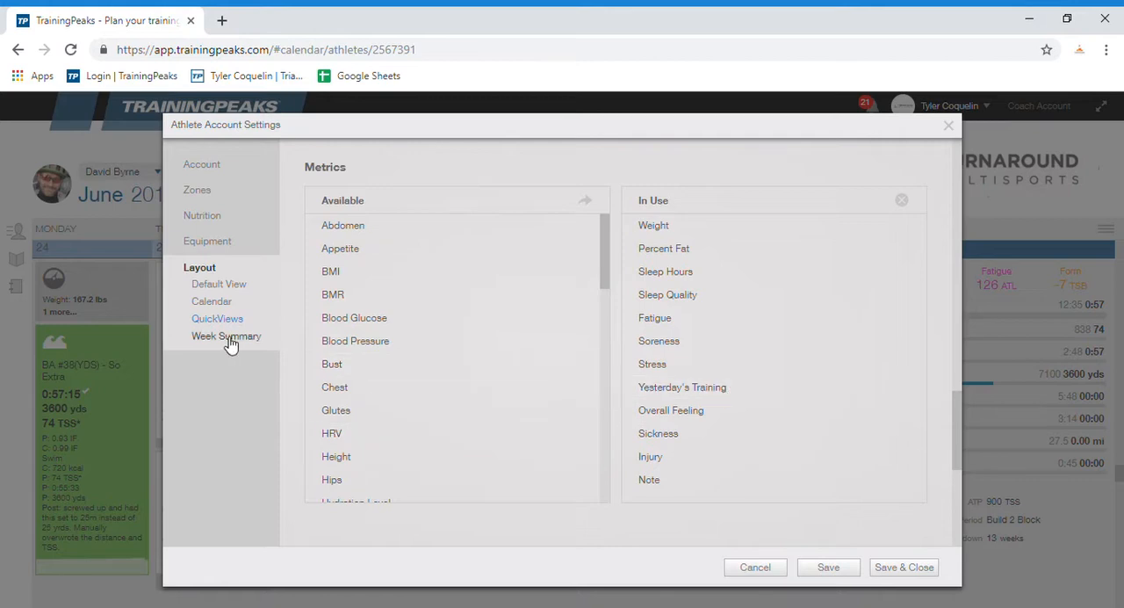
scroll(294, 365, "down", 4)
scroll(294, 372, "down", 1)
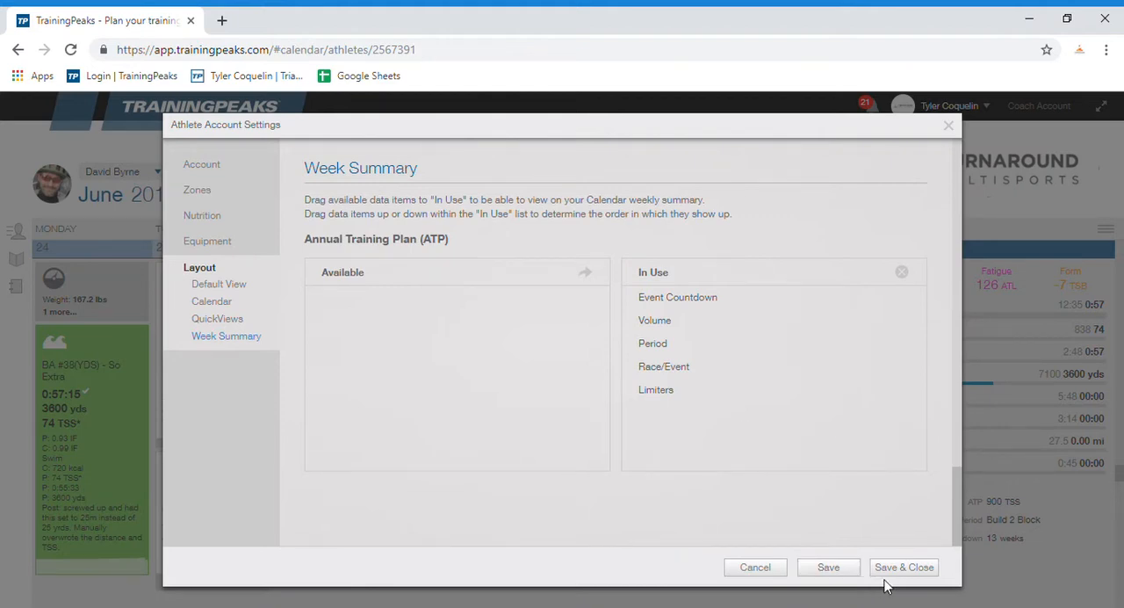
left_click(728, 569)
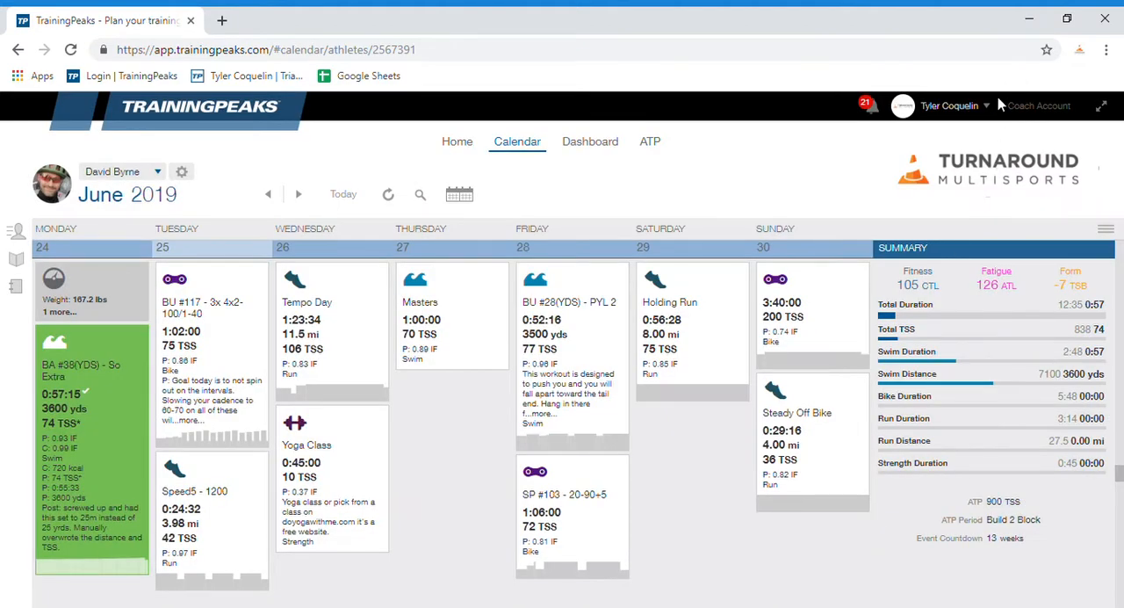